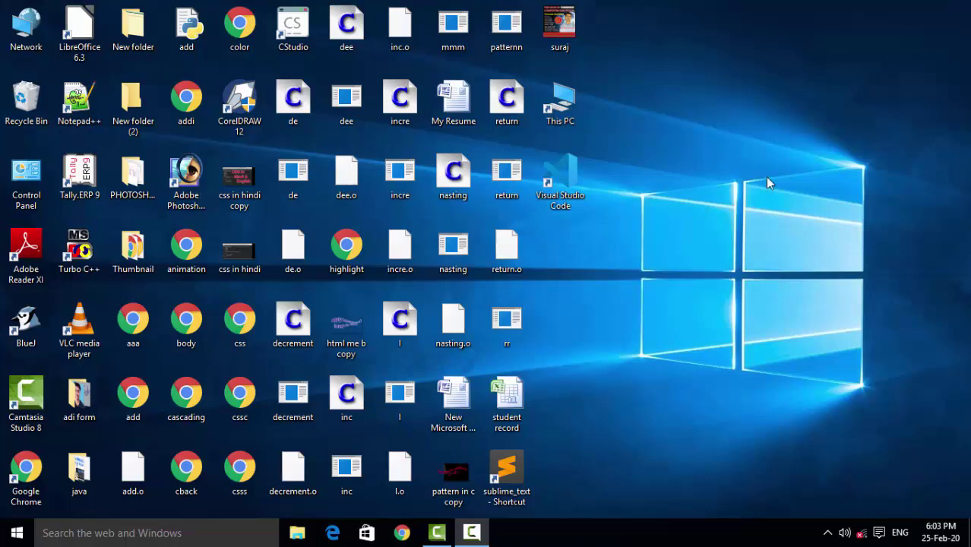
Refresh the desktop repeatedly from its right-click menu
{"action": "right_click", "coordinate": [743, 155]}
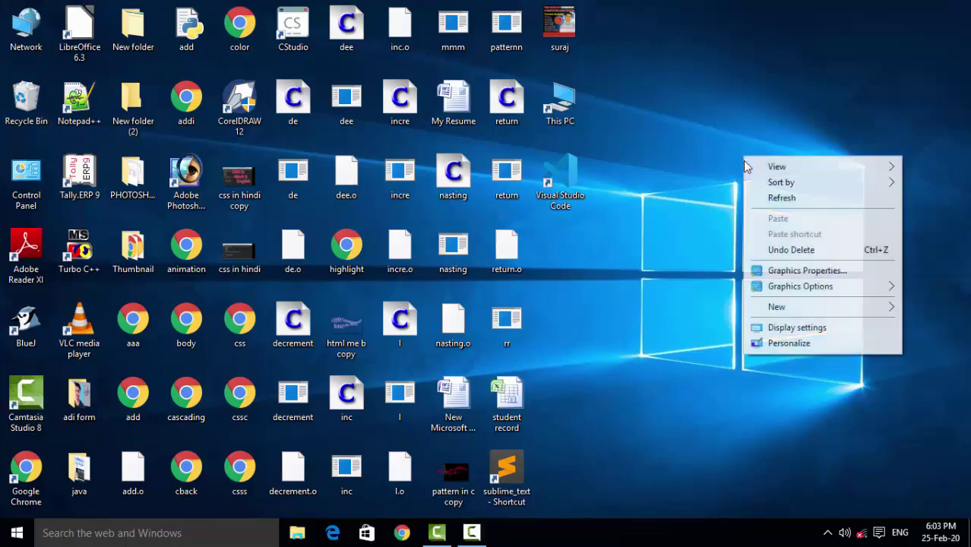
{"action": "right_click", "coordinate": [777, 190]}
{"action": "right_click", "coordinate": [801, 243]}
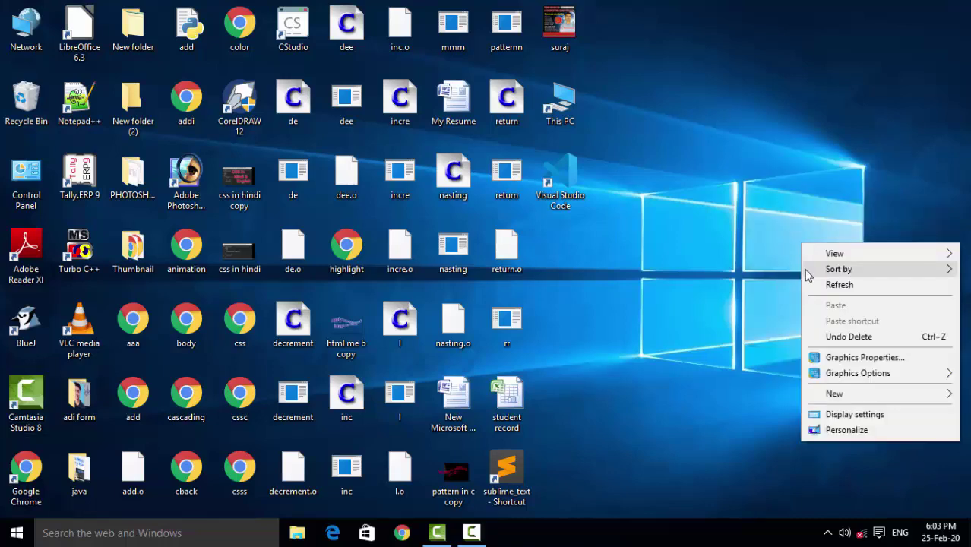
{"action": "right_click", "coordinate": [810, 278]}
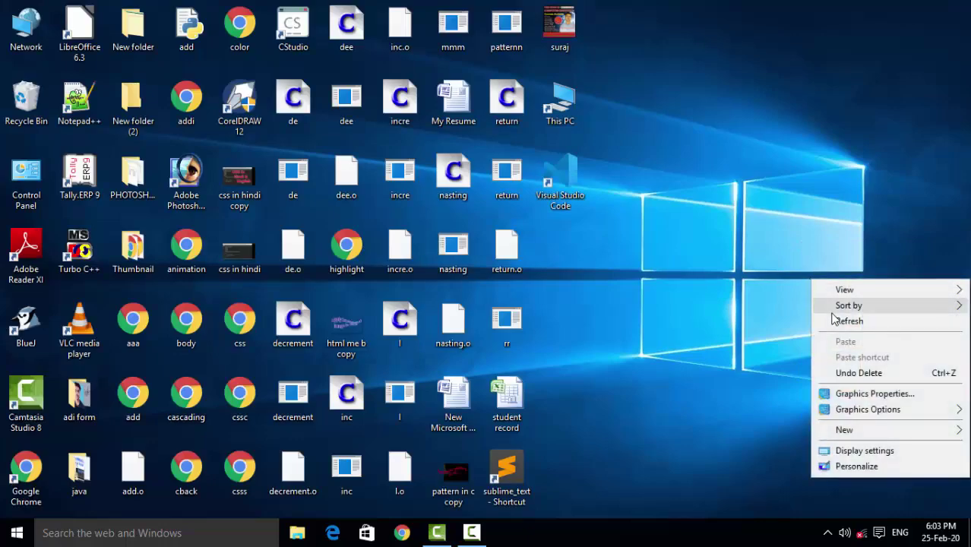
{"action": "left_click", "coordinate": [835, 320]}
{"action": "right_click", "coordinate": [739, 168]}
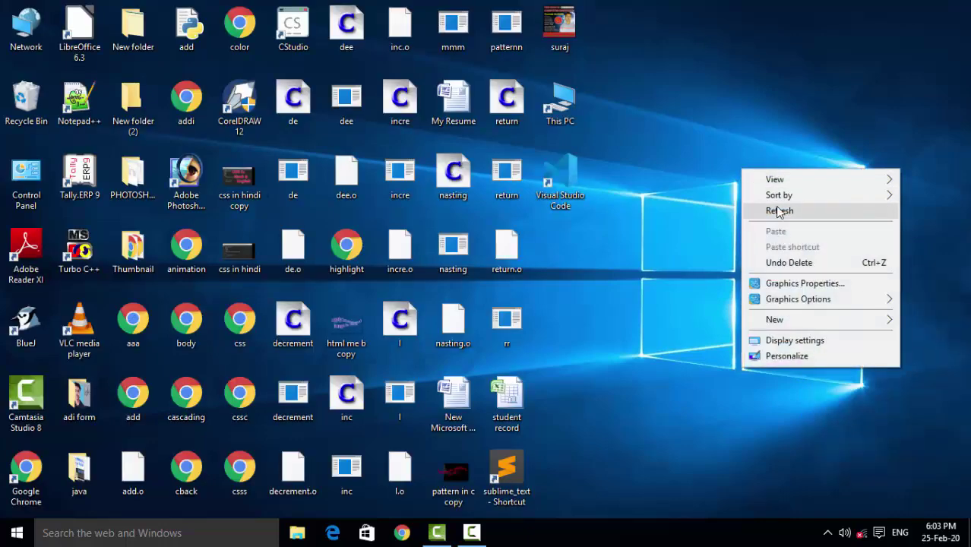
{"action": "left_click", "coordinate": [779, 211]}
{"action": "right_click", "coordinate": [776, 217]}
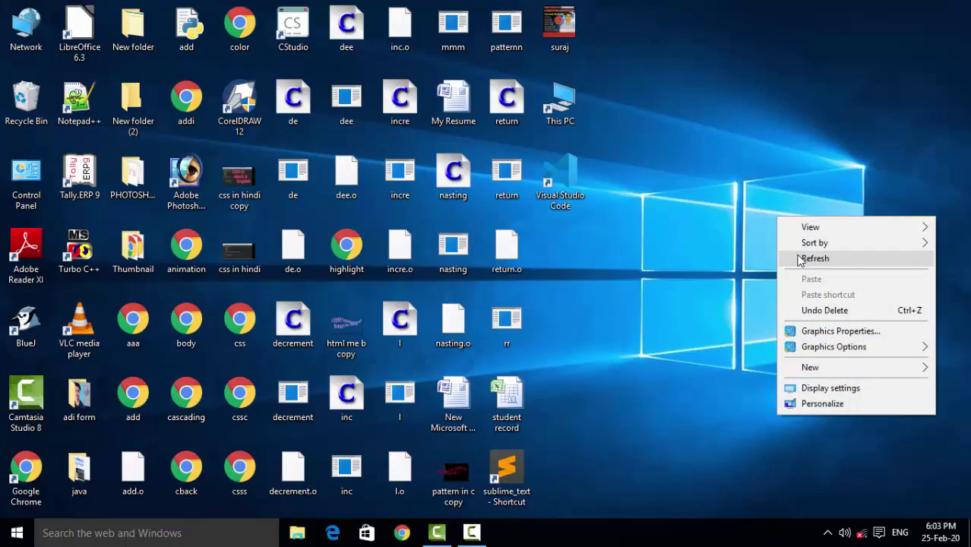
{"action": "left_click", "coordinate": [799, 260]}
{"action": "right_click", "coordinate": [700, 157]}
{"action": "left_click", "coordinate": [732, 200]}
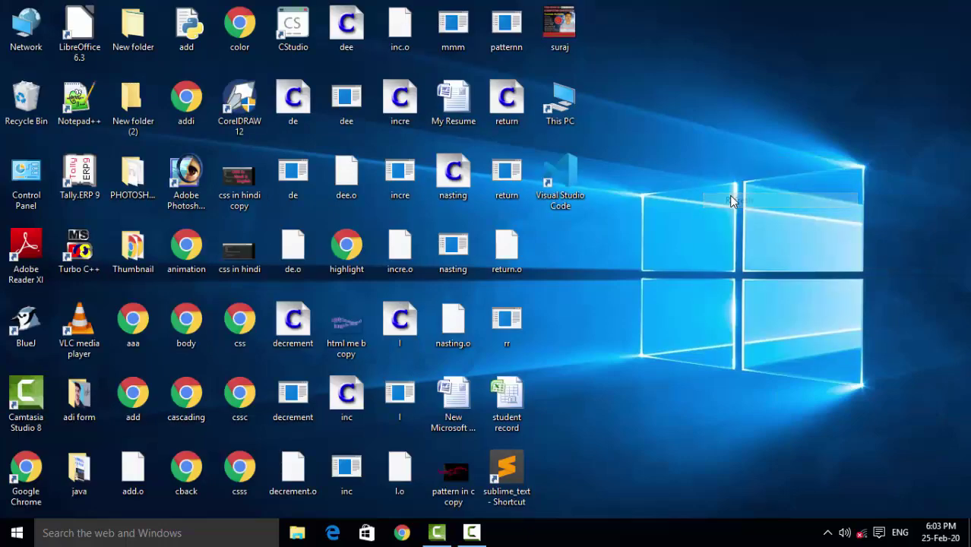
{"action": "right_click", "coordinate": [730, 196]}
{"action": "left_click", "coordinate": [752, 240]}
{"action": "right_click", "coordinate": [753, 240]}
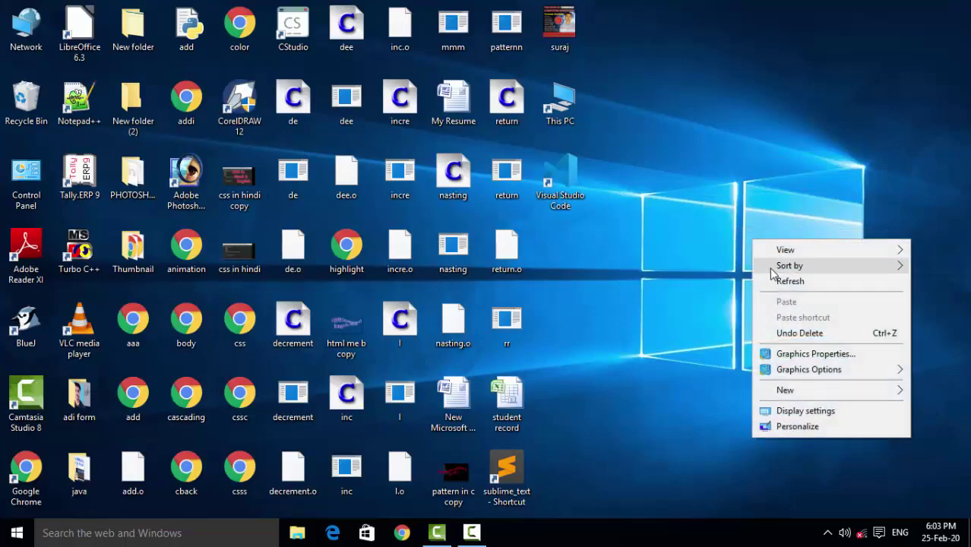
{"action": "left_click", "coordinate": [775, 281]}
{"action": "right_click", "coordinate": [682, 152]}
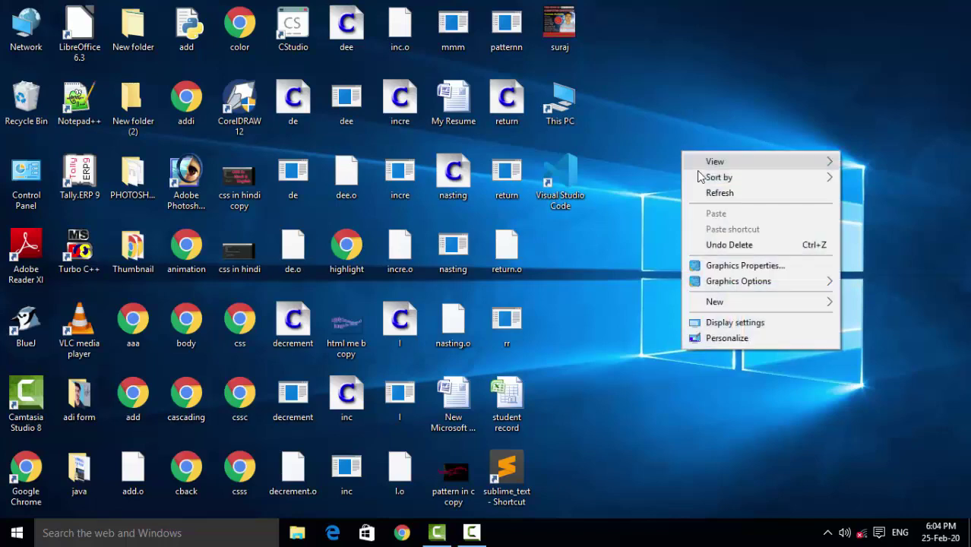
{"action": "left_click", "coordinate": [709, 194]}
{"action": "right_click", "coordinate": [742, 230]}
{"action": "left_click", "coordinate": [762, 272]}
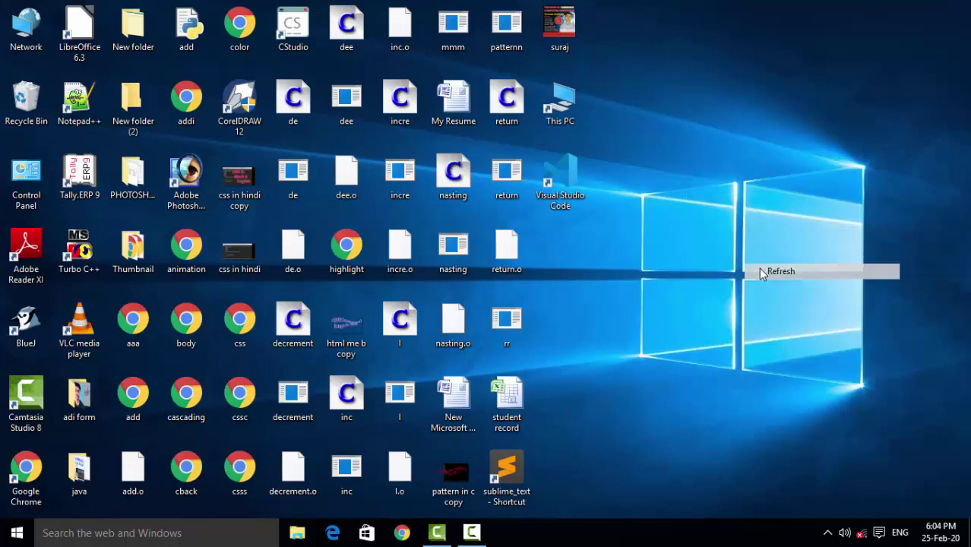
{"action": "right_click", "coordinate": [759, 269]}
{"action": "left_click", "coordinate": [773, 308]}
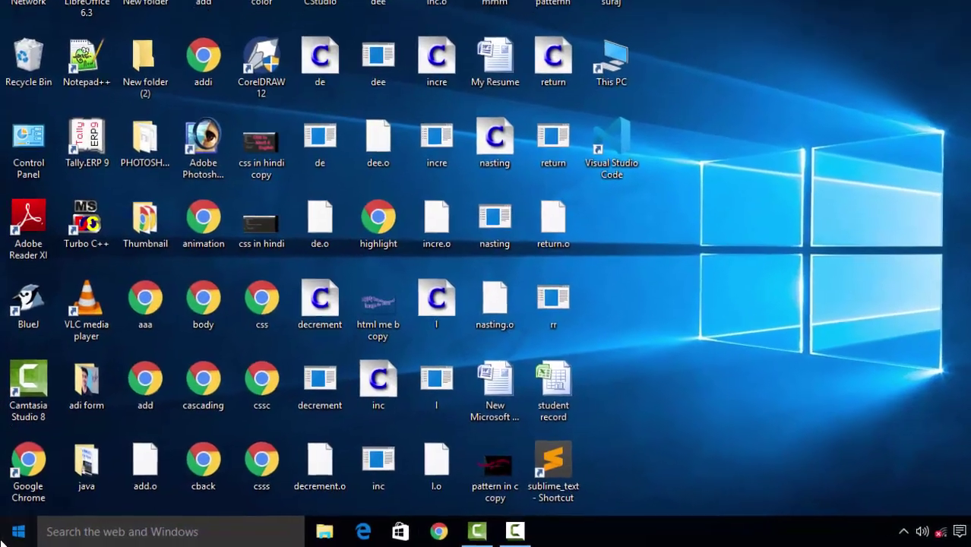
Launch Microsoft Access 2007 and create the blank database Database111
{"action": "left_click", "coordinate": [16, 533]}
{"action": "left_click", "coordinate": [104, 177]}
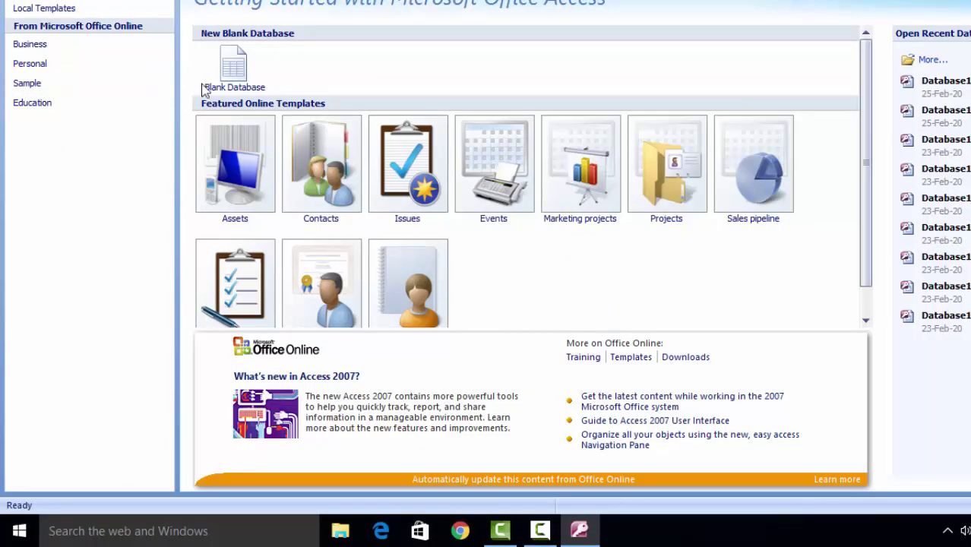
{"action": "left_click", "coordinate": [219, 72]}
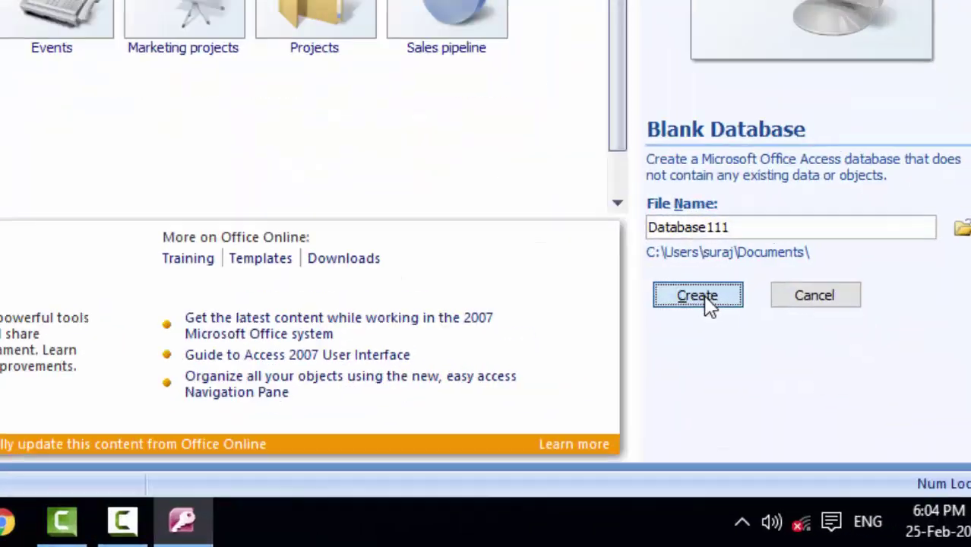
{"action": "left_click", "coordinate": [935, 392]}
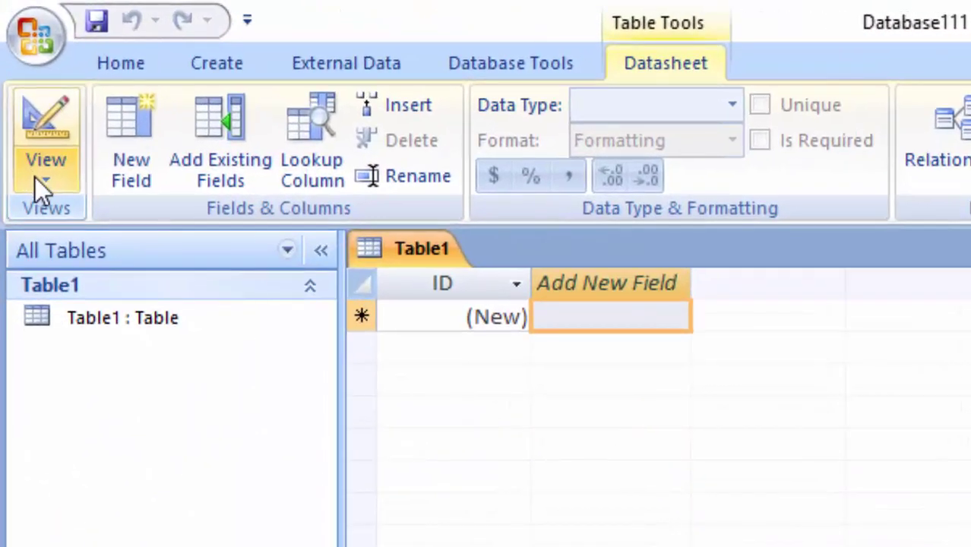
Switch the new table to Design view, saving it as Instring
{"action": "left_click", "coordinate": [36, 181]}
{"action": "left_click", "coordinate": [97, 308]}
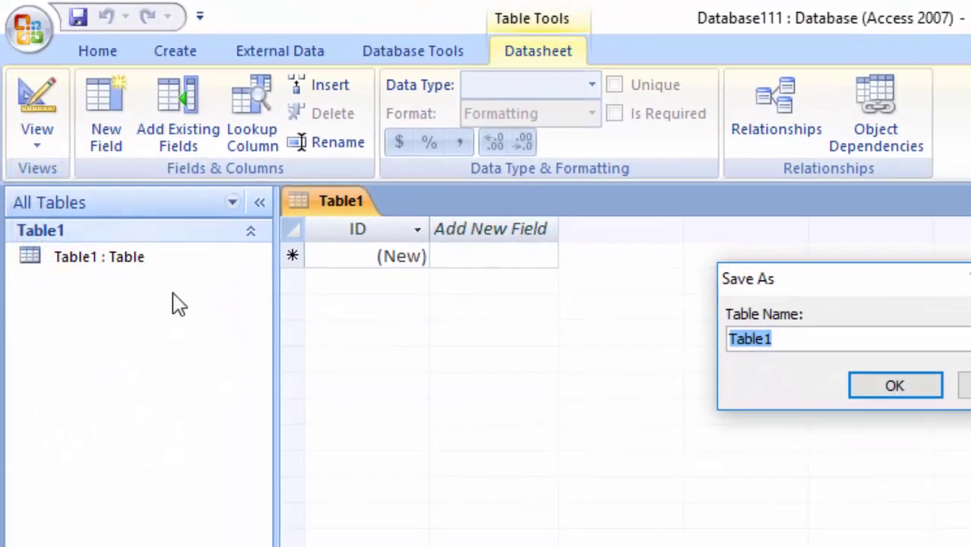
{"action": "key", "text": "BackSpace"}
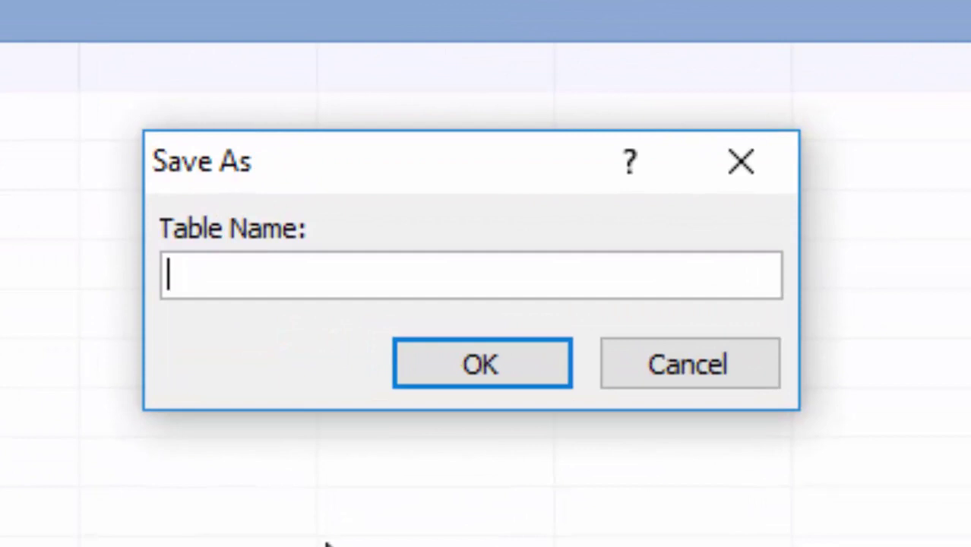
{"action": "type", "text": "In"}
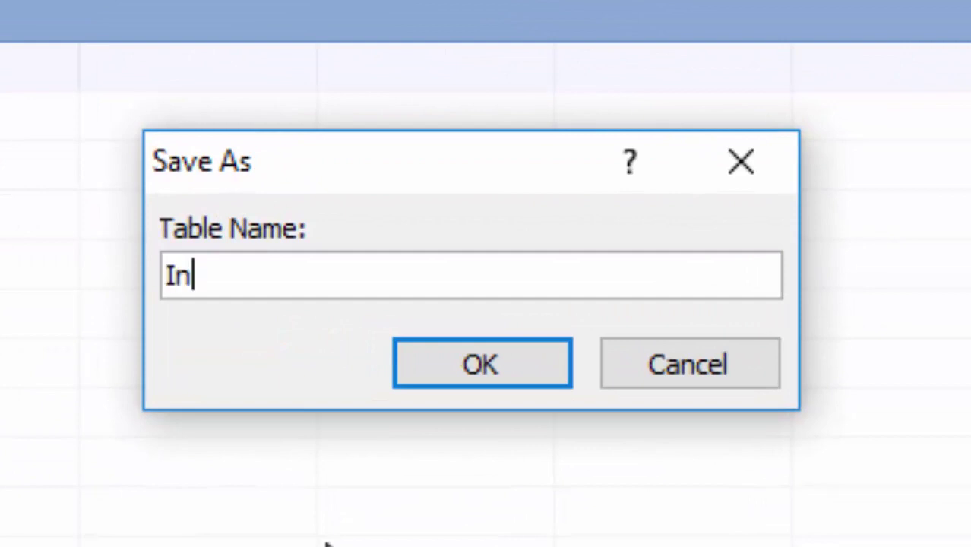
{"action": "type", "text": "strin"}
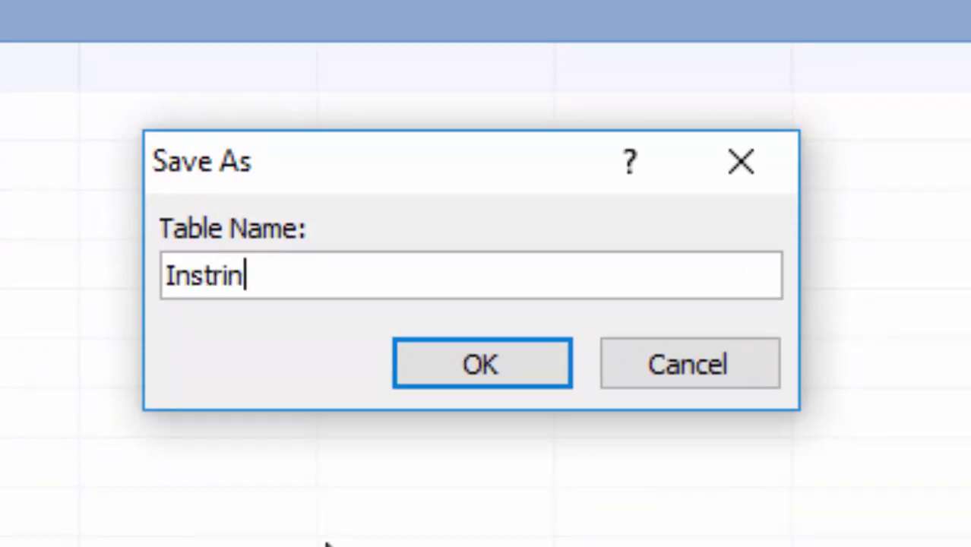
{"action": "type", "text": "g"}
{"action": "key", "text": "Return"}
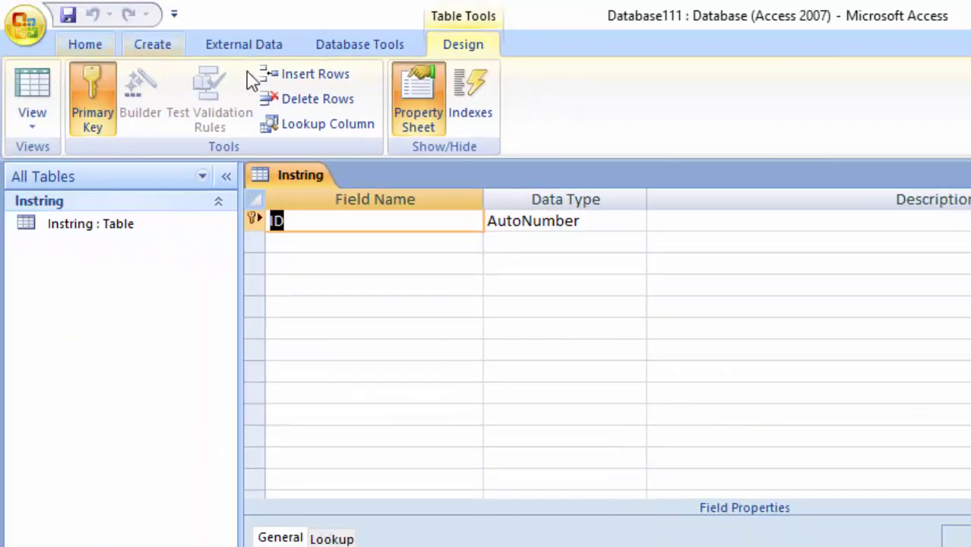
Add a Text field 'Name of Student' below ID, then save and view the table as a datasheet
{"action": "left_click", "coordinate": [278, 245]}
{"action": "type", "text": "Name of St"}
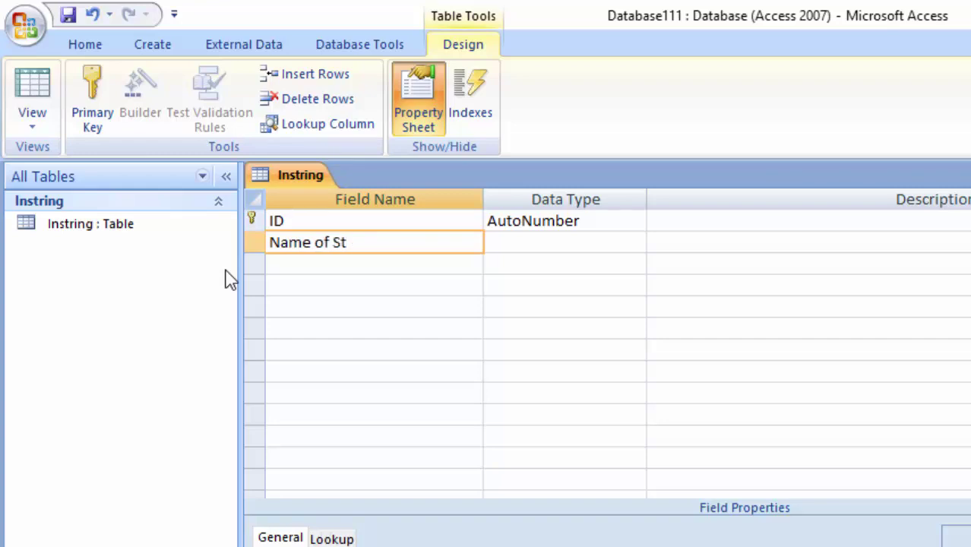
{"action": "type", "text": "udent"}
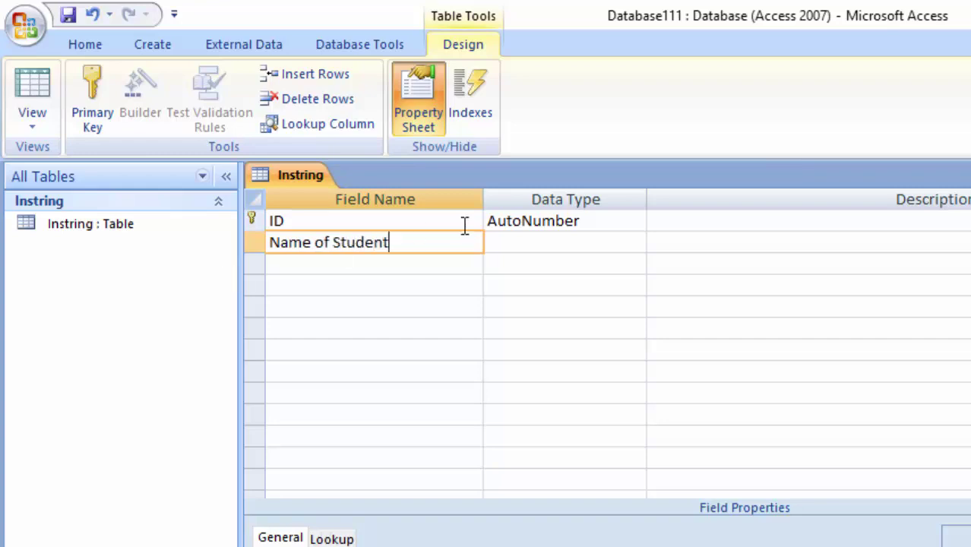
{"action": "left_click", "coordinate": [532, 241]}
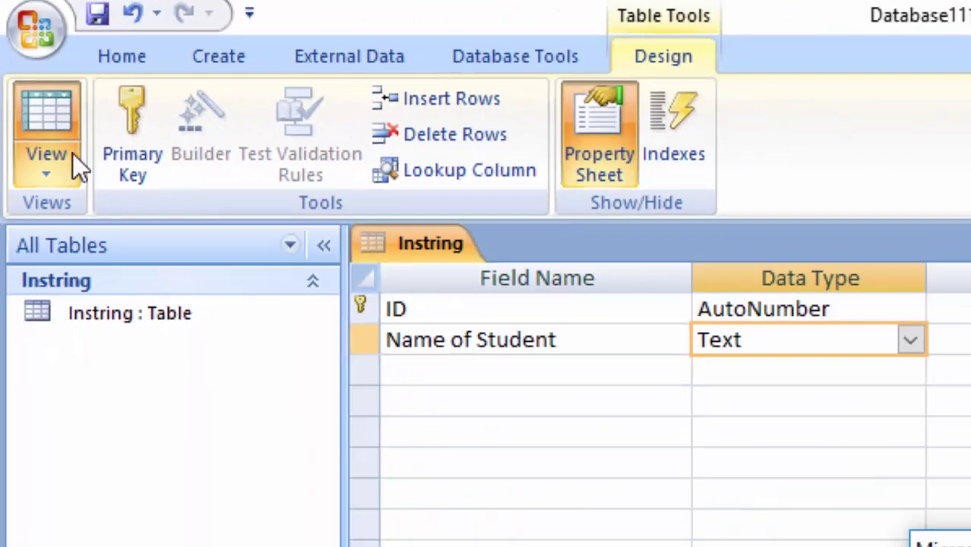
{"action": "left_click", "coordinate": [35, 114]}
{"action": "left_click", "coordinate": [619, 407]}
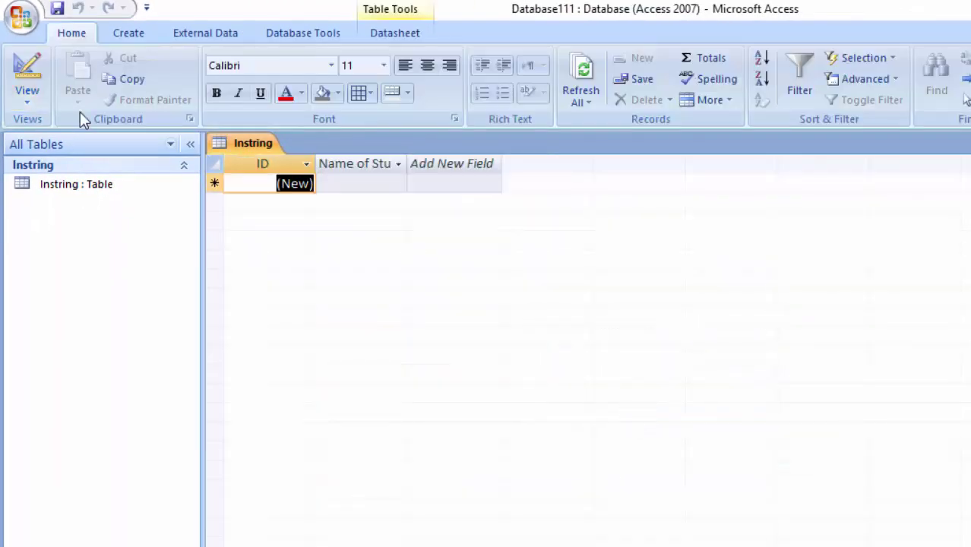
Widen the Name of Student column and enter the names 'Ram Kum' and 'A[]Singh'
{"action": "double_click", "coordinate": [439, 176]}
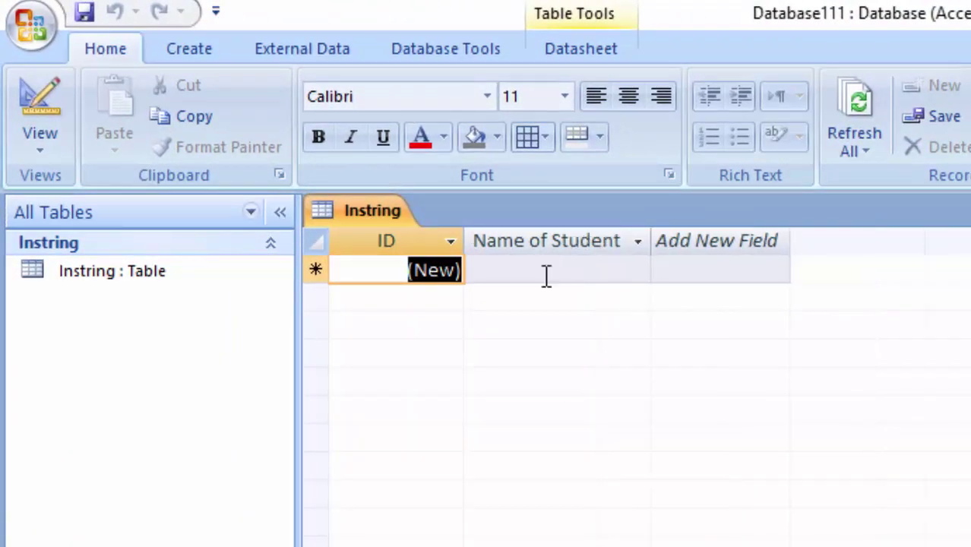
{"action": "left_click", "coordinate": [545, 268]}
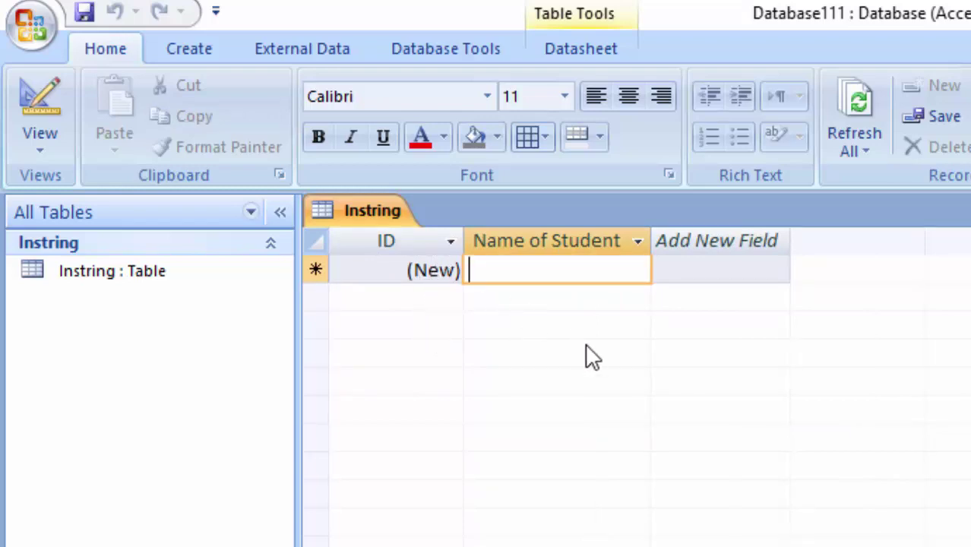
{"action": "type", "text": "Ram "}
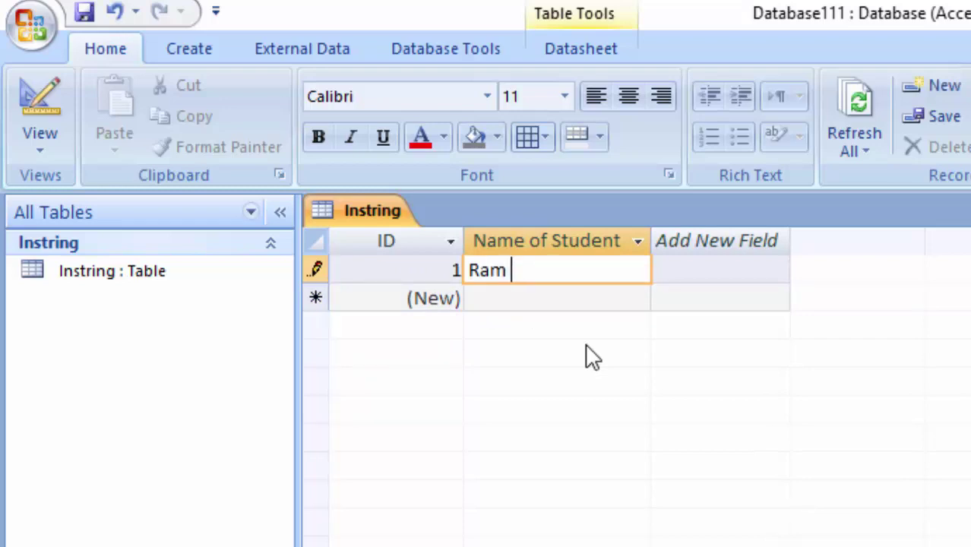
{"action": "type", "text": "Kumar Singh"}
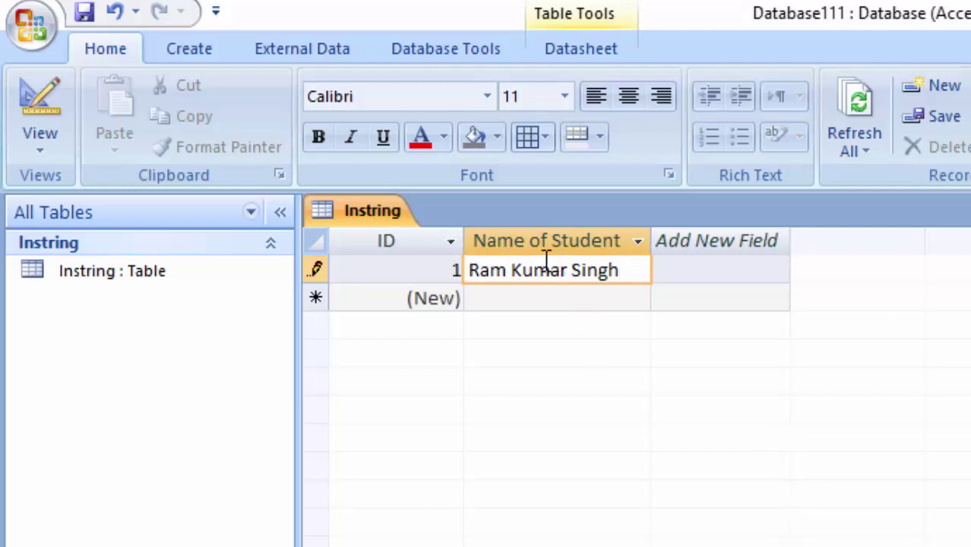
{"action": "left_click", "coordinate": [523, 298]}
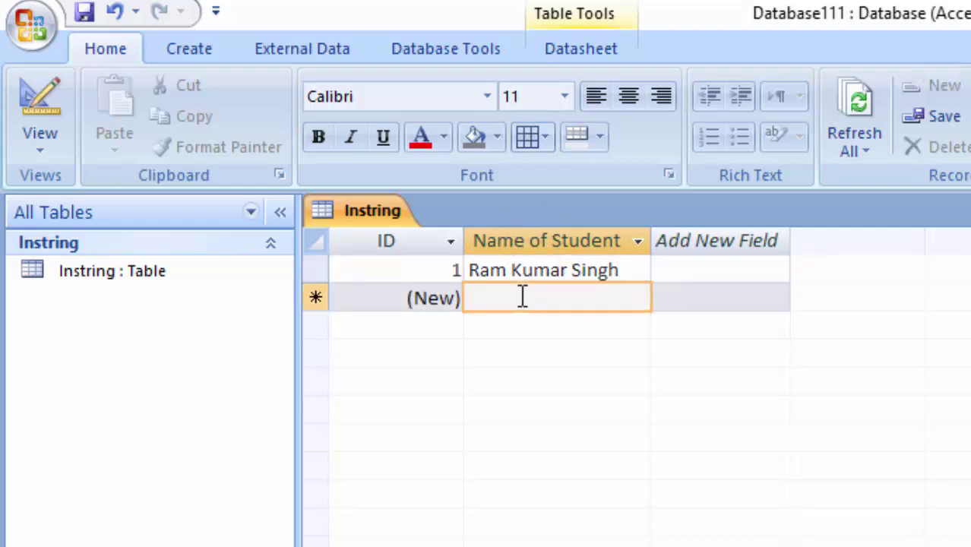
{"action": "type", "text": "Avanish"}
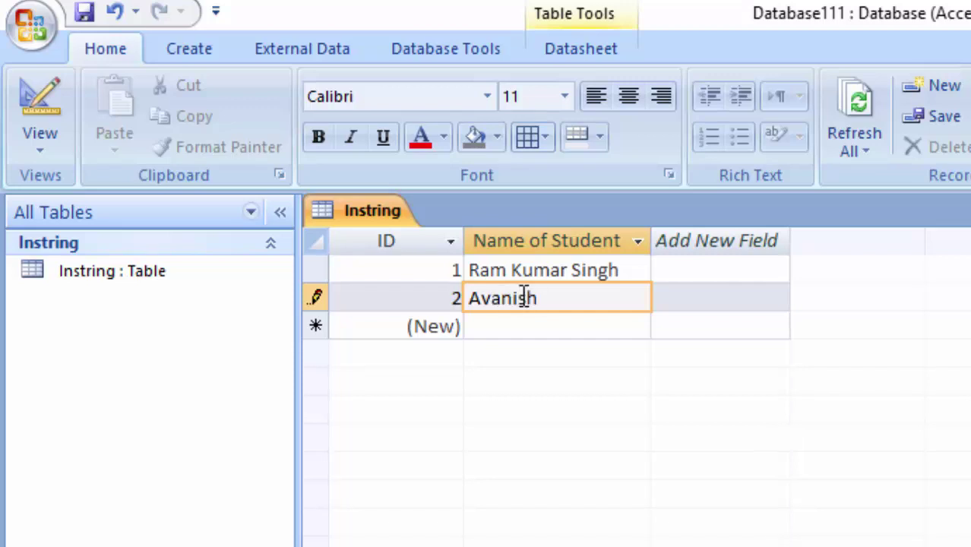
{"action": "type", "text": "["}
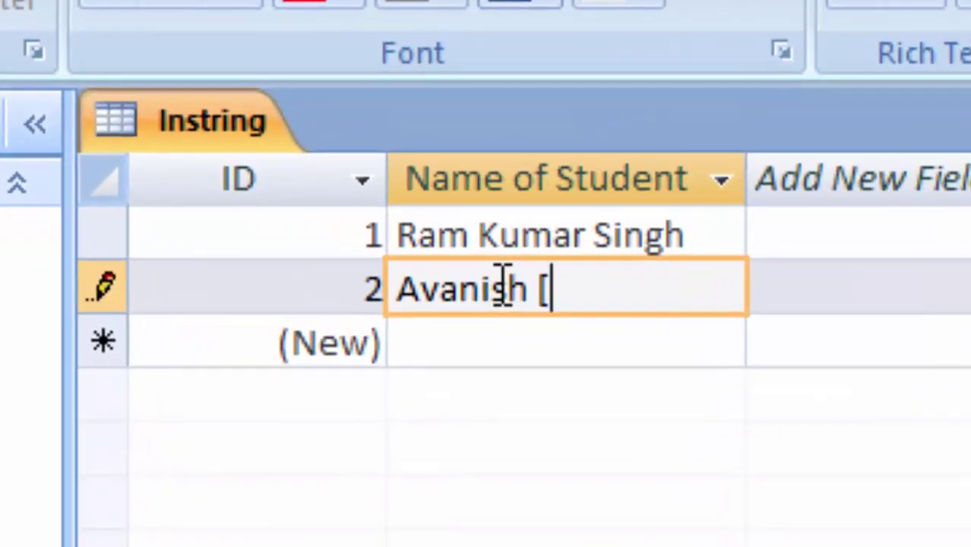
{"action": "type", "text": "]"}
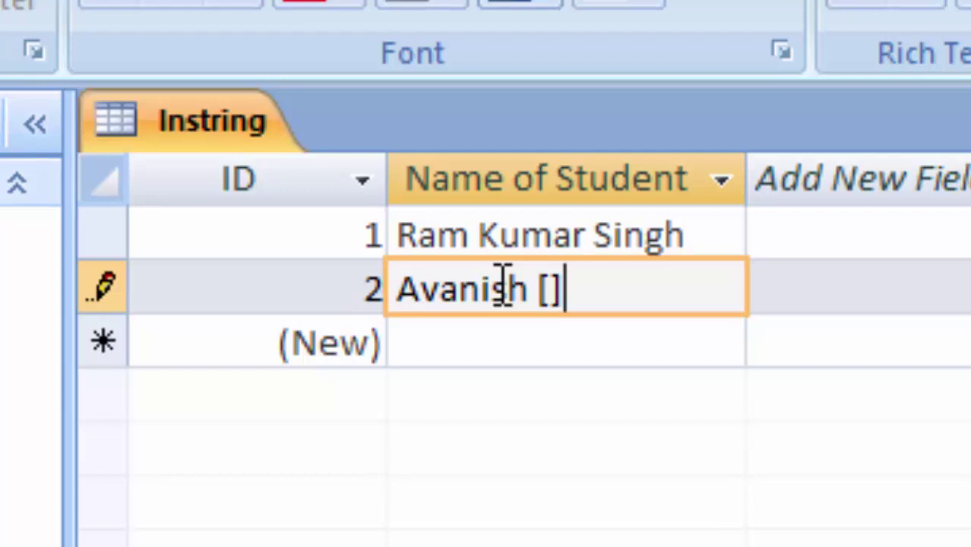
{"action": "type", "text": "S"}
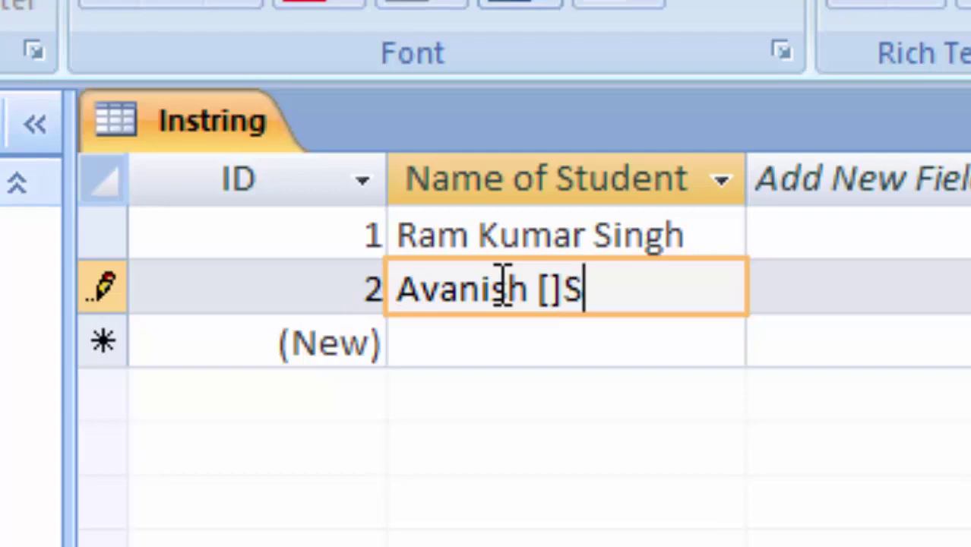
{"action": "type", "text": "ingh"}
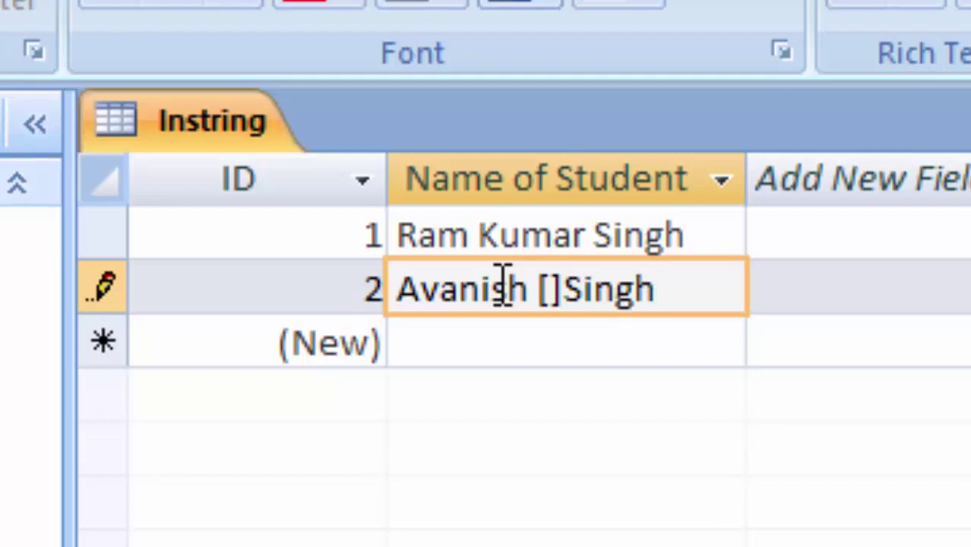
Add a third name, 'Sonu sharma', with [] inside the surname, fixing the misplaced bracket
{"action": "left_click", "coordinate": [433, 354]}
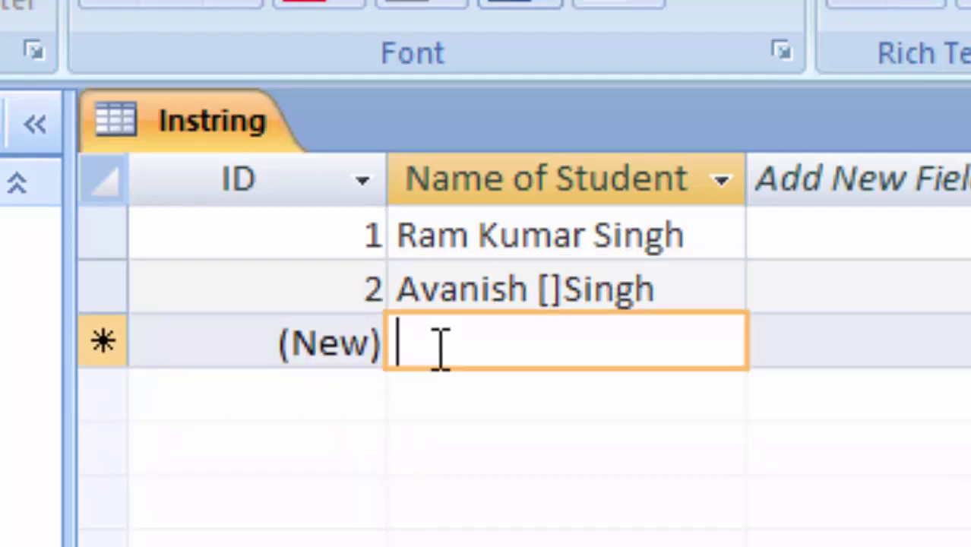
{"action": "type", "text": "Sonu "}
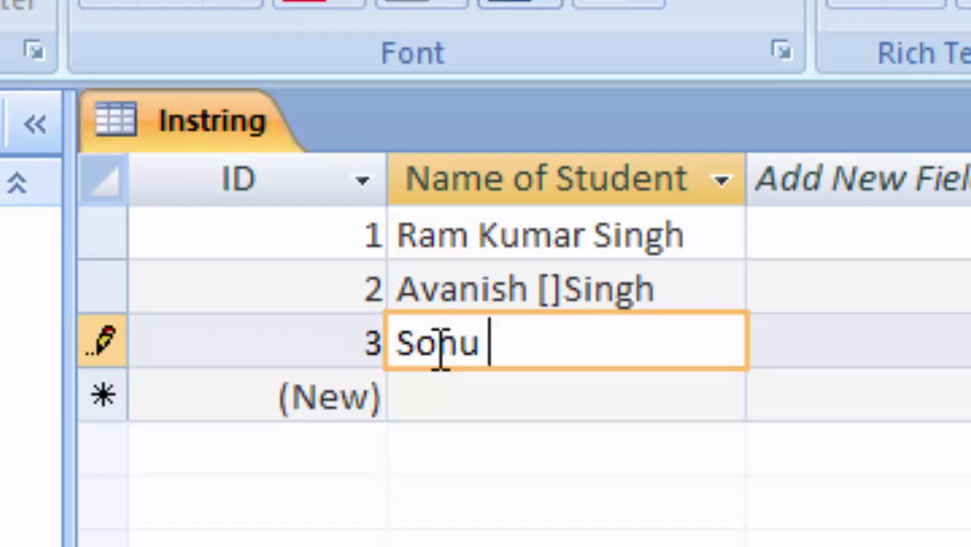
{"action": "type", "text": "shar"}
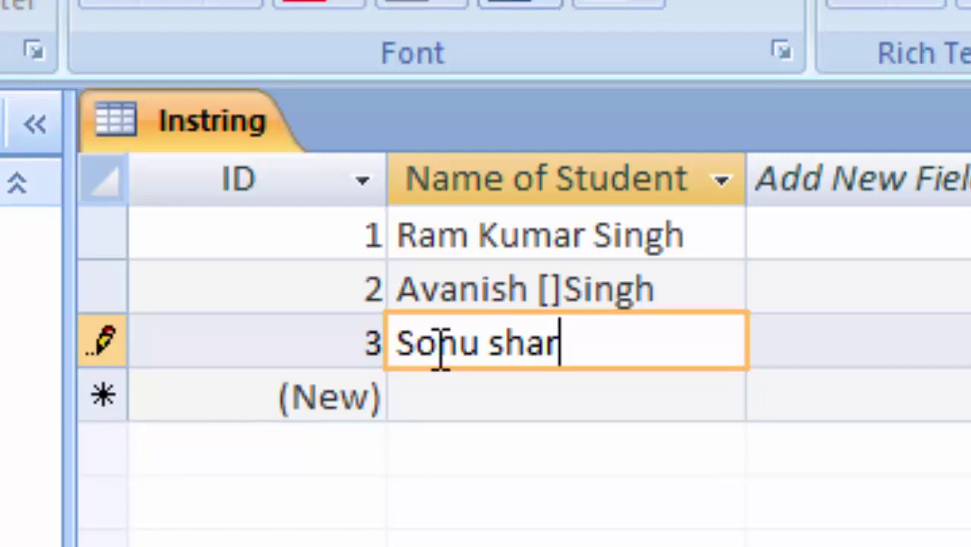
{"action": "type", "text": "["}
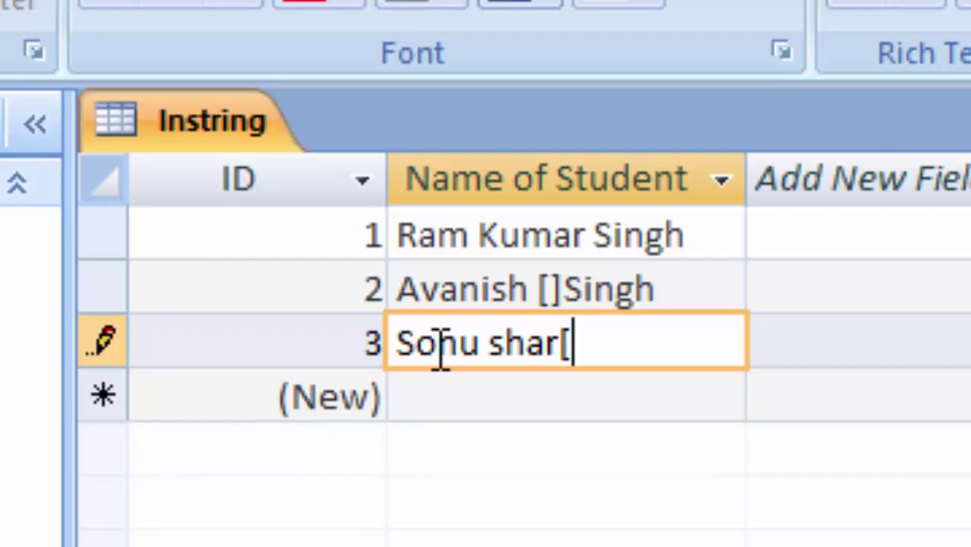
{"action": "type", "text": "ma"}
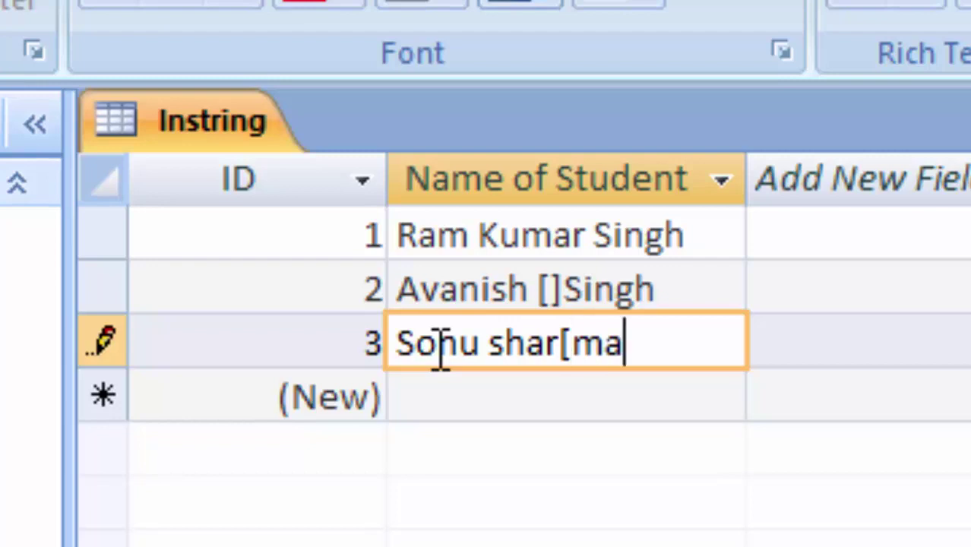
{"action": "type", "text": "]"}
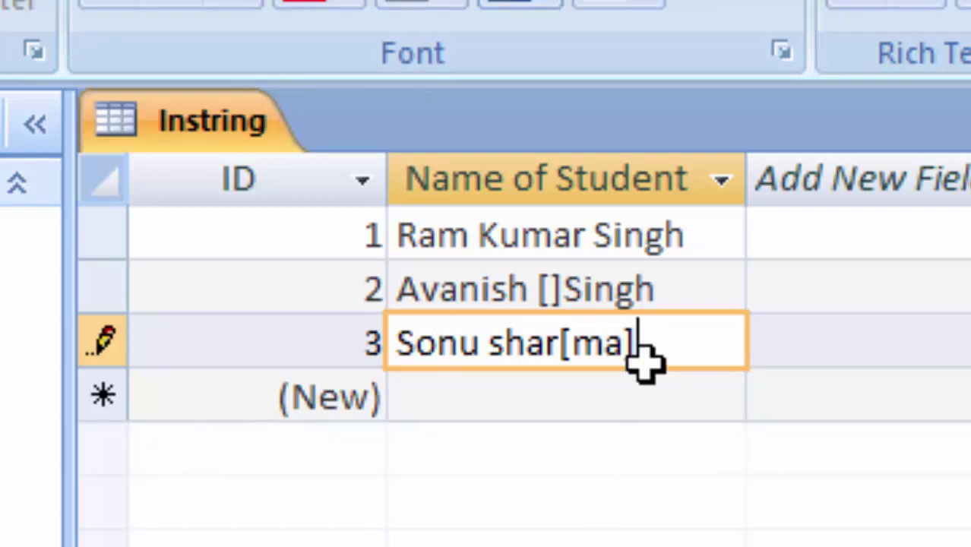
{"action": "key", "text": "BackSpace"}
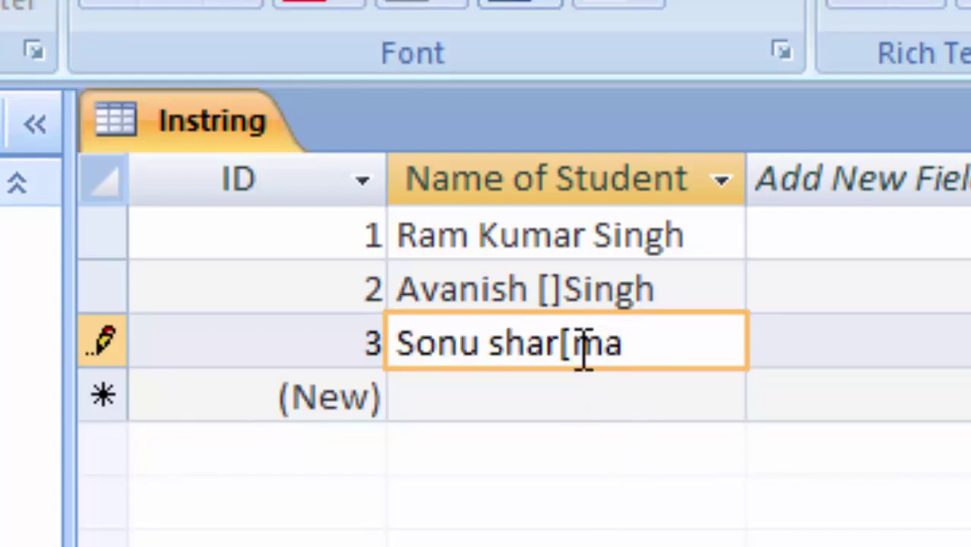
{"action": "type", "text": "]"}
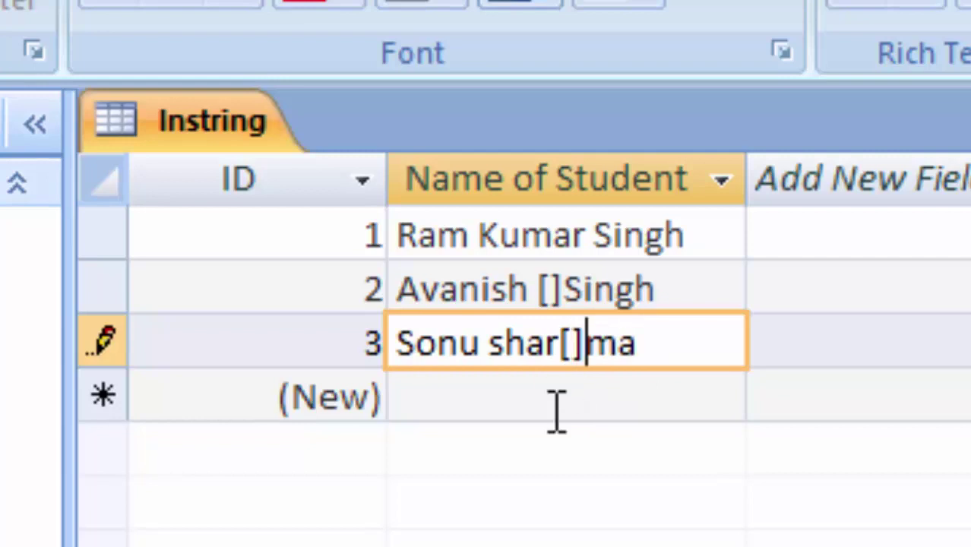
{"action": "left_click", "coordinate": [680, 352]}
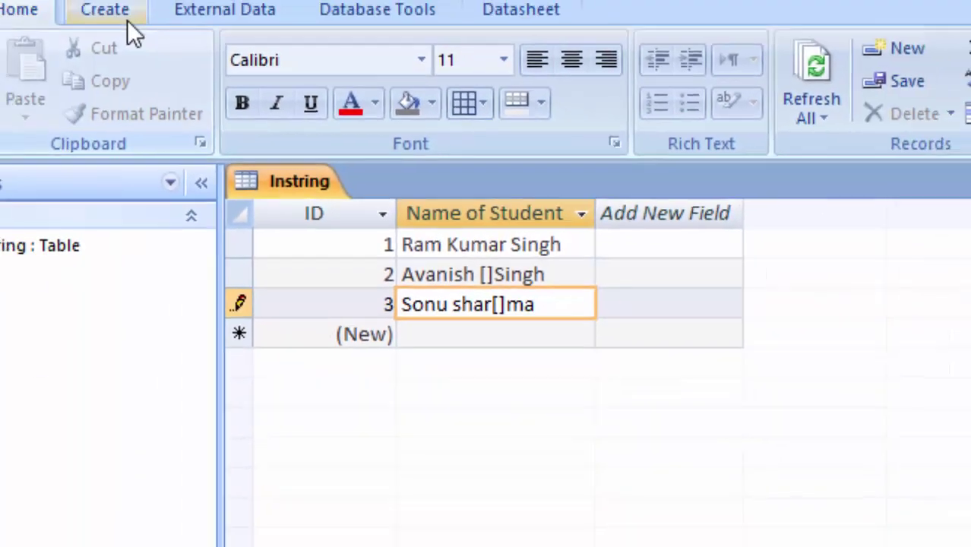
Create a design-view query on Instring with the ID and Name of Student fields
{"action": "left_click", "coordinate": [127, 21]}
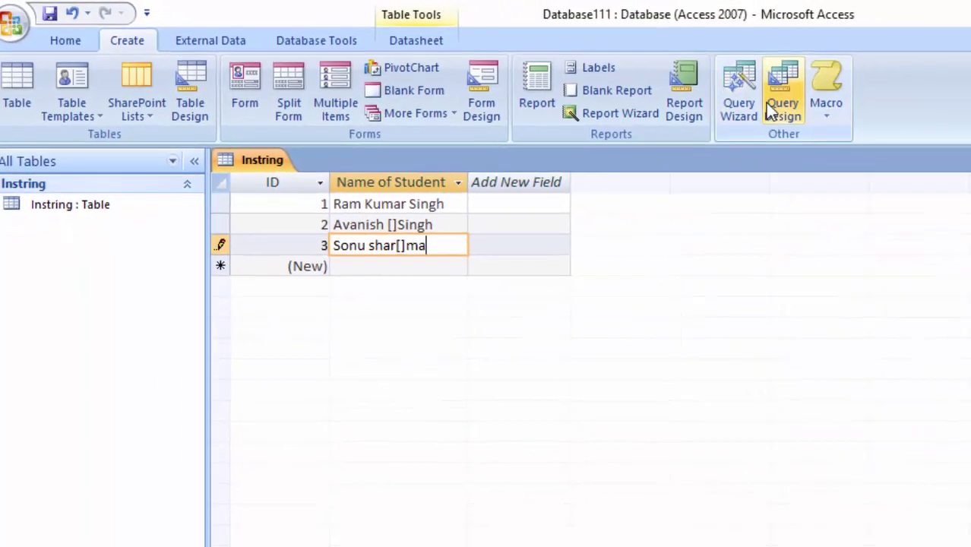
{"action": "left_click", "coordinate": [591, 84]}
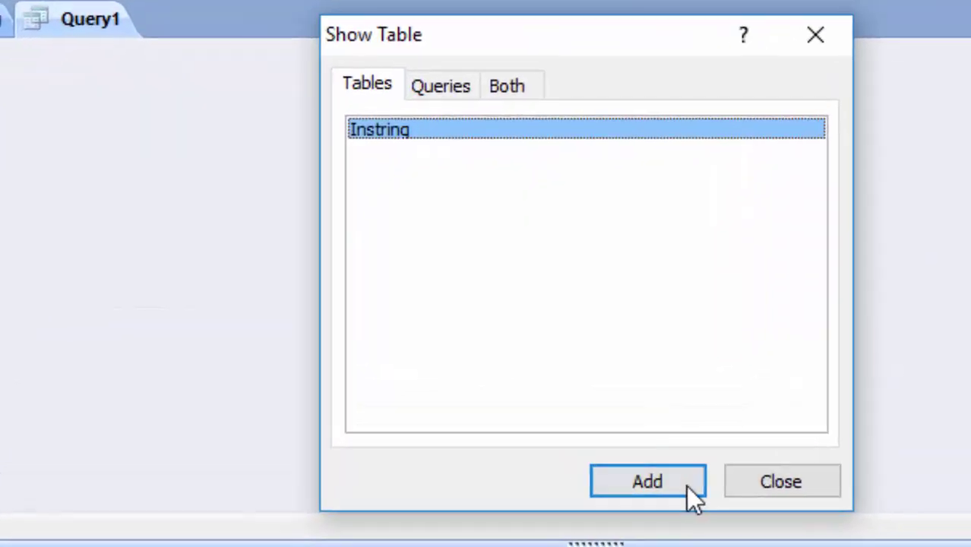
{"action": "left_click", "coordinate": [539, 535]}
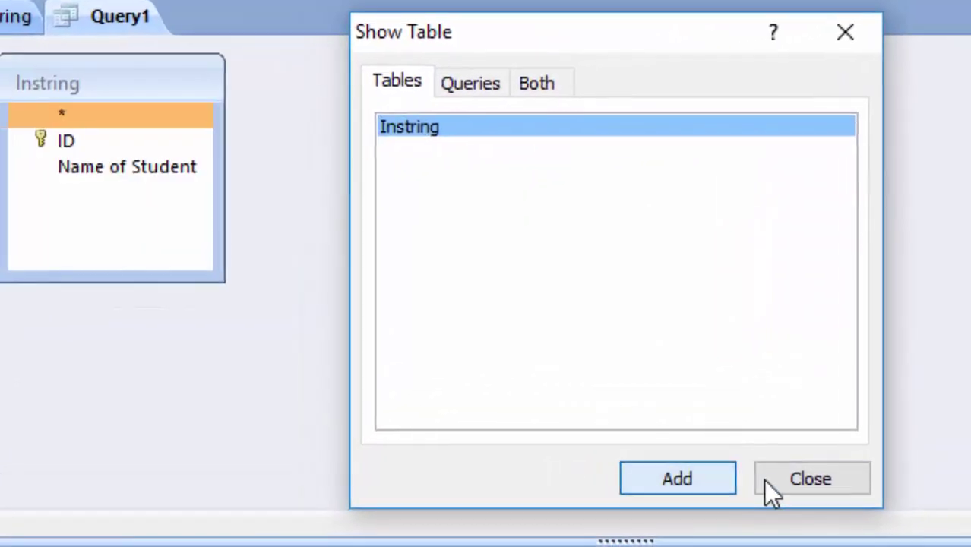
{"action": "left_click", "coordinate": [817, 485]}
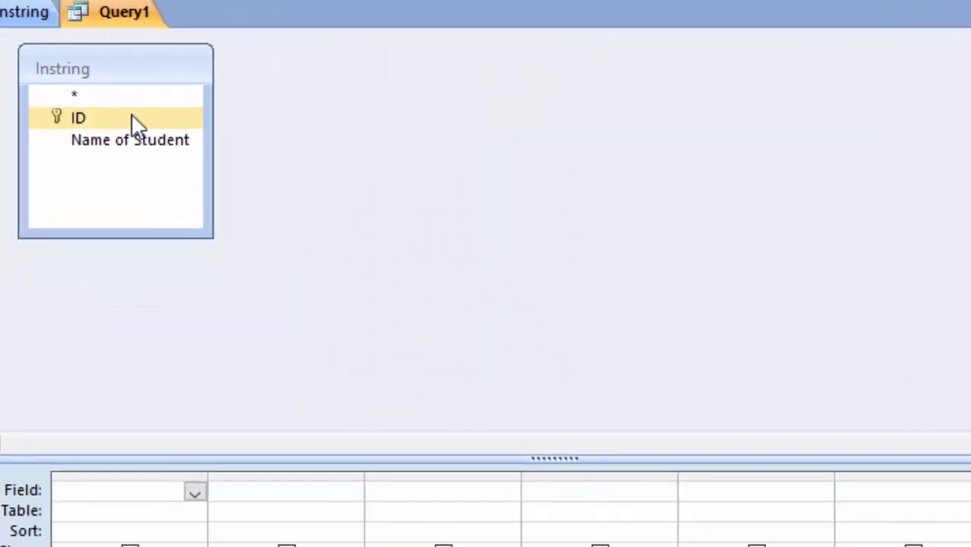
{"action": "double_click", "coordinate": [135, 122]}
{"action": "double_click", "coordinate": [134, 139]}
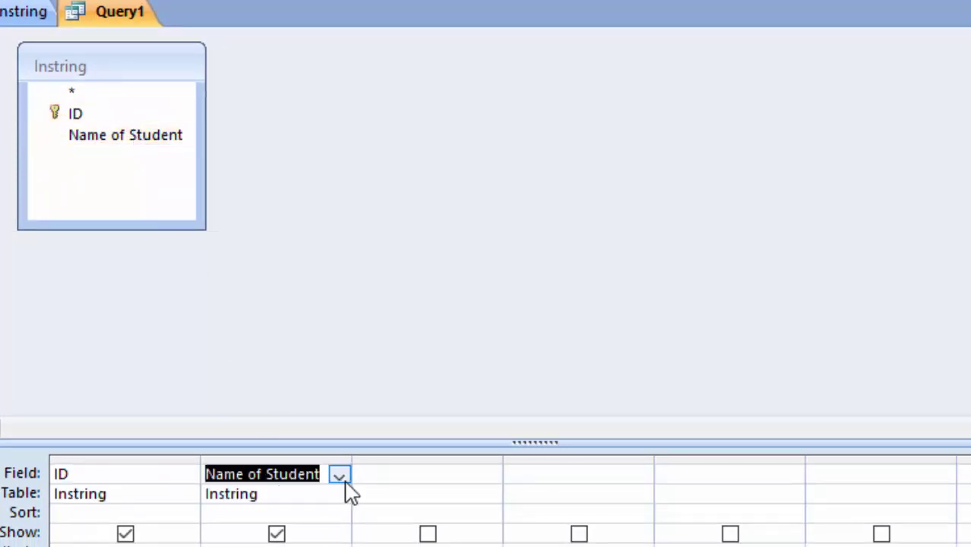
Start the third column, discarding the invalid Instr( attempt and typing CharPos: instead
{"action": "left_click", "coordinate": [377, 474]}
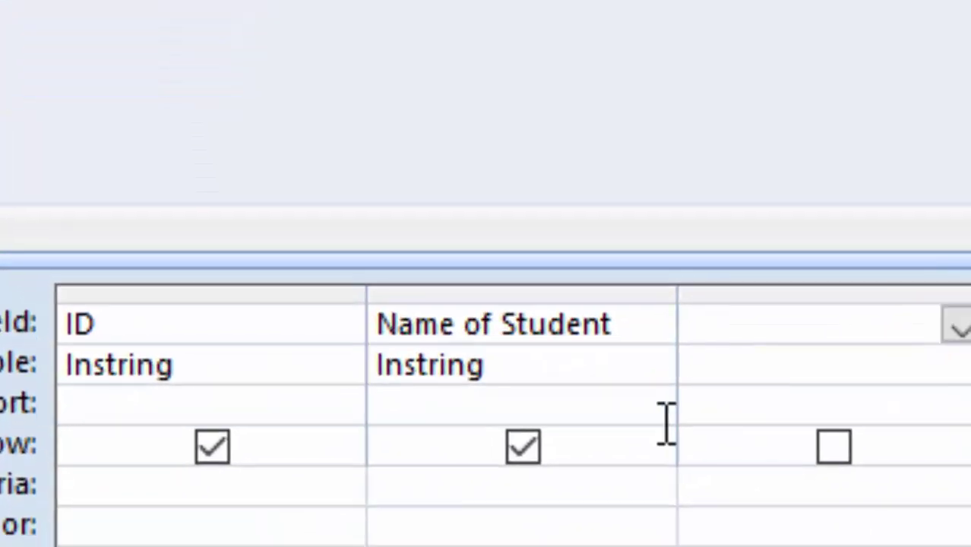
{"action": "type", "text": "I"}
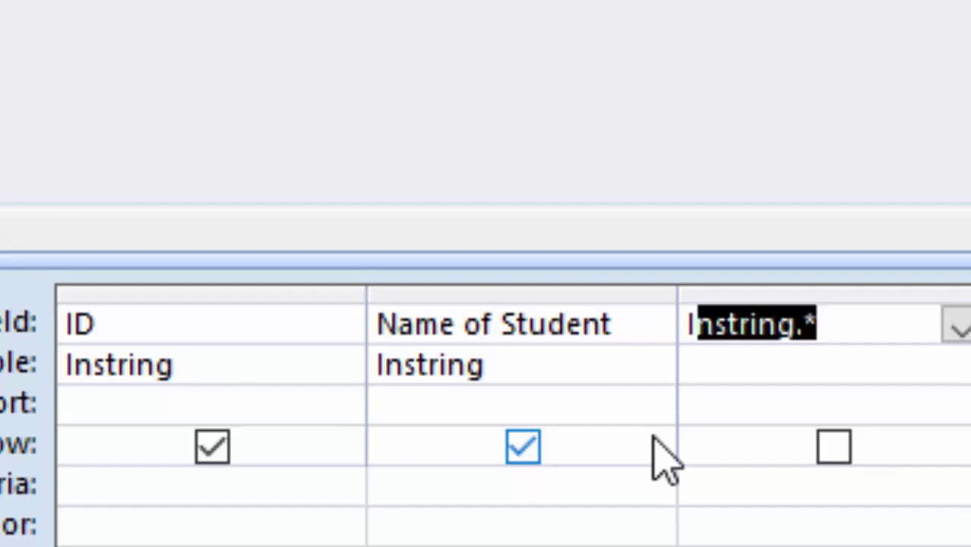
{"action": "type", "text": "nst"}
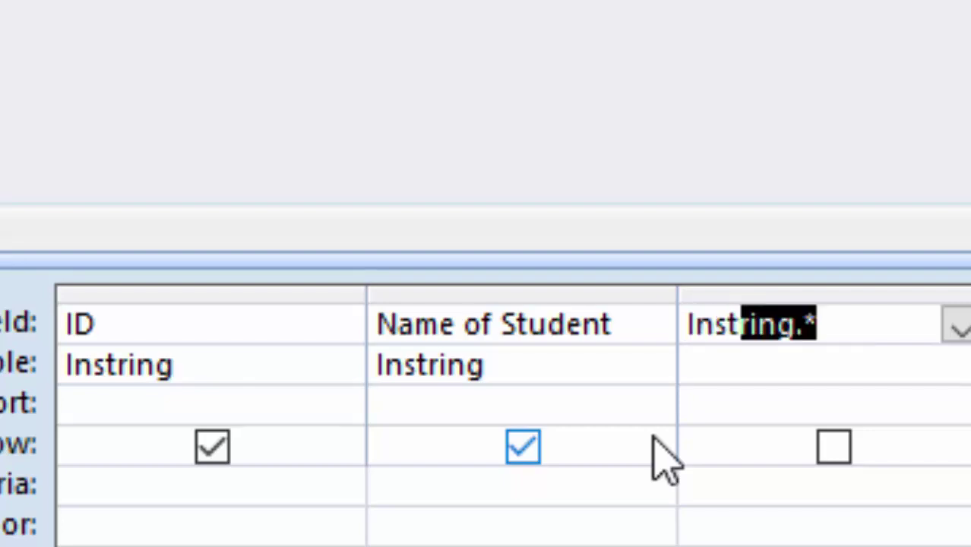
{"action": "type", "text": "r"}
{"action": "key", "text": "BackSpace"}
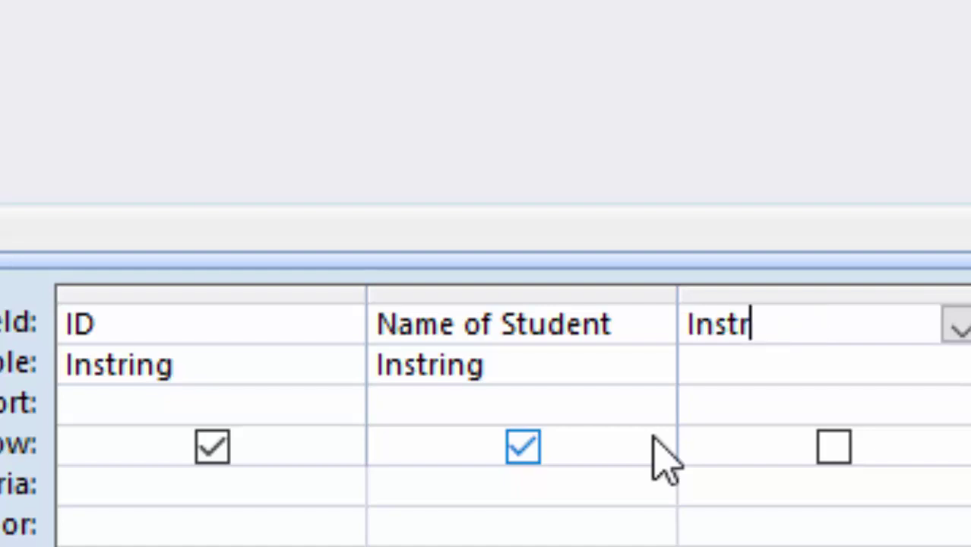
{"action": "key", "text": "BackSpace"}
{"action": "type", "text": "r"}
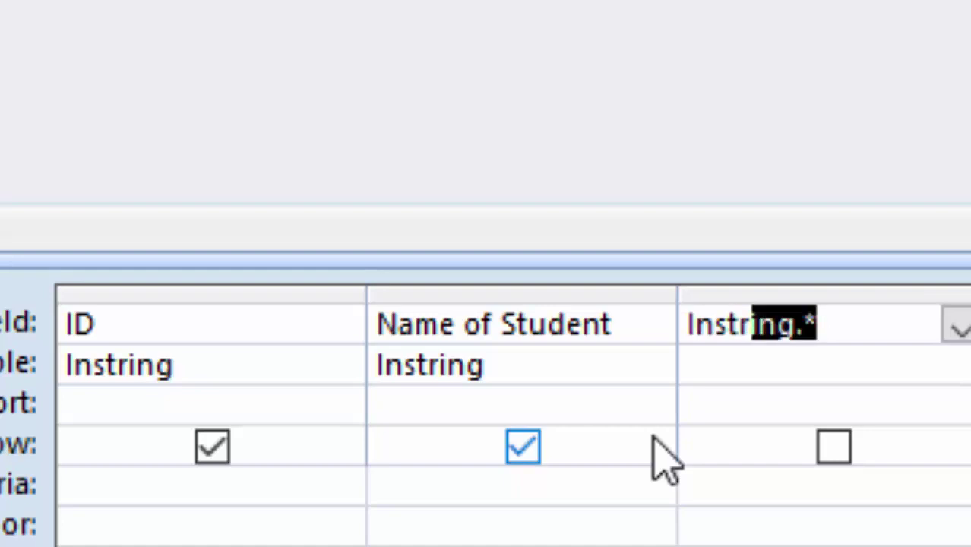
{"action": "key", "text": "BackSpace"}
{"action": "type", "text": "("}
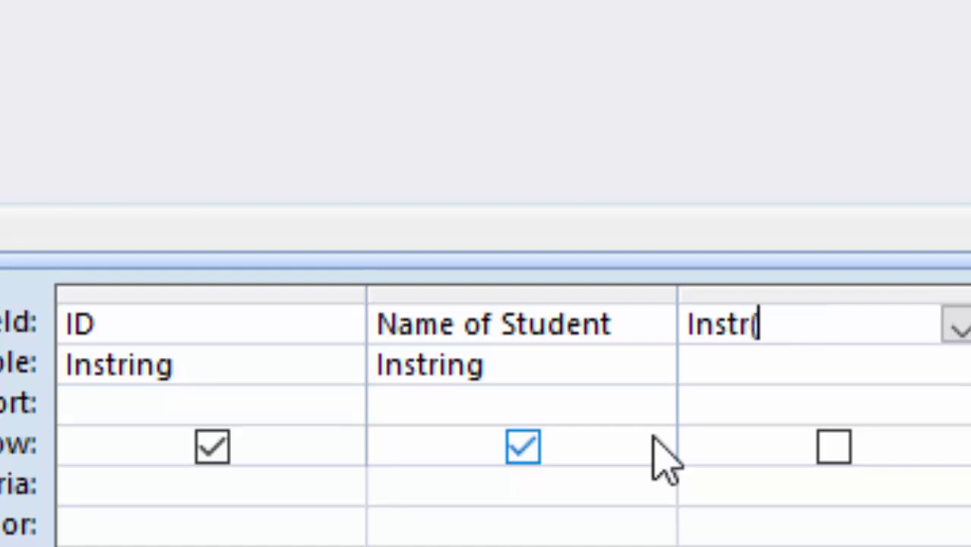
{"action": "left_click", "coordinate": [680, 343]}
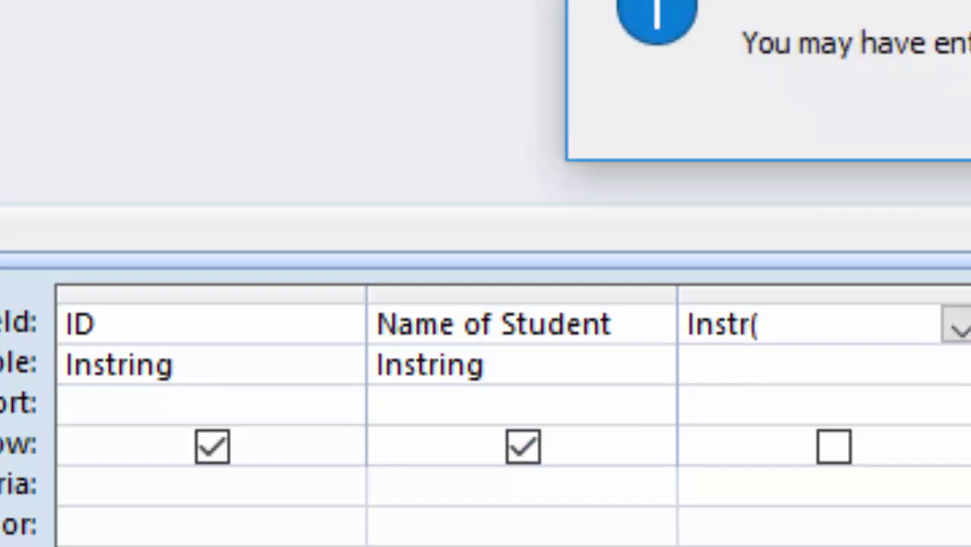
{"action": "key", "text": "BackSpace"}
{"action": "key", "text": "BackSpace"}
{"action": "key", "text": "BackSpace"}
{"action": "key", "text": "BackSpace"}
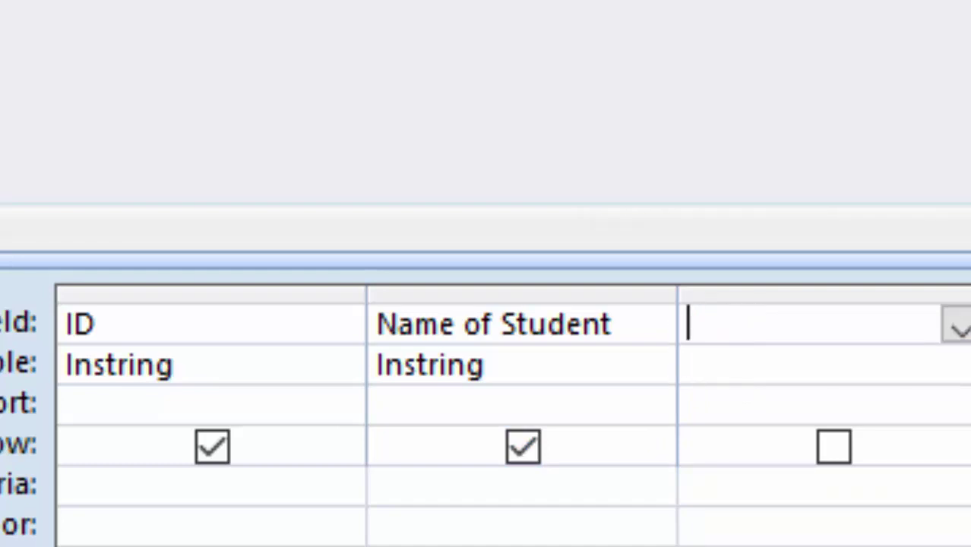
{"action": "type", "text": "Ch"}
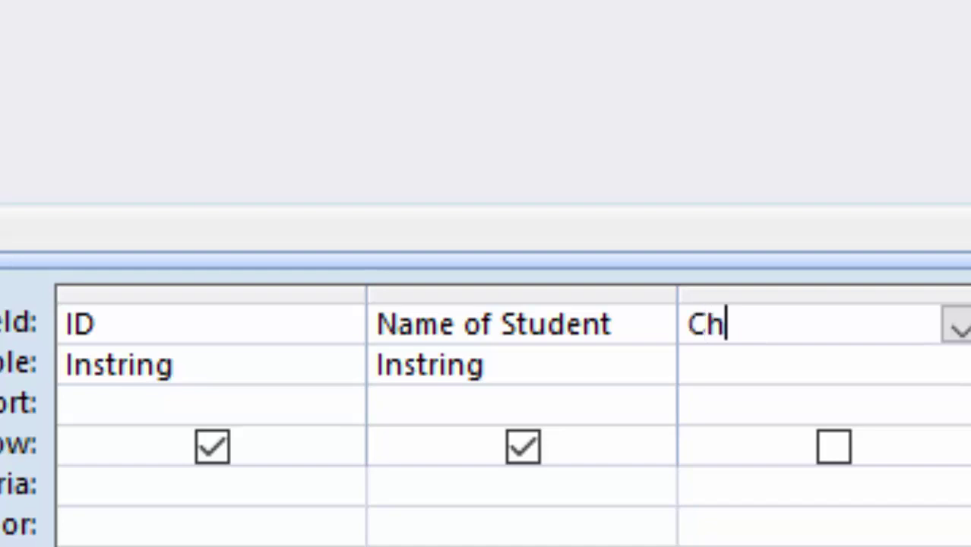
{"action": "type", "text": "arP"}
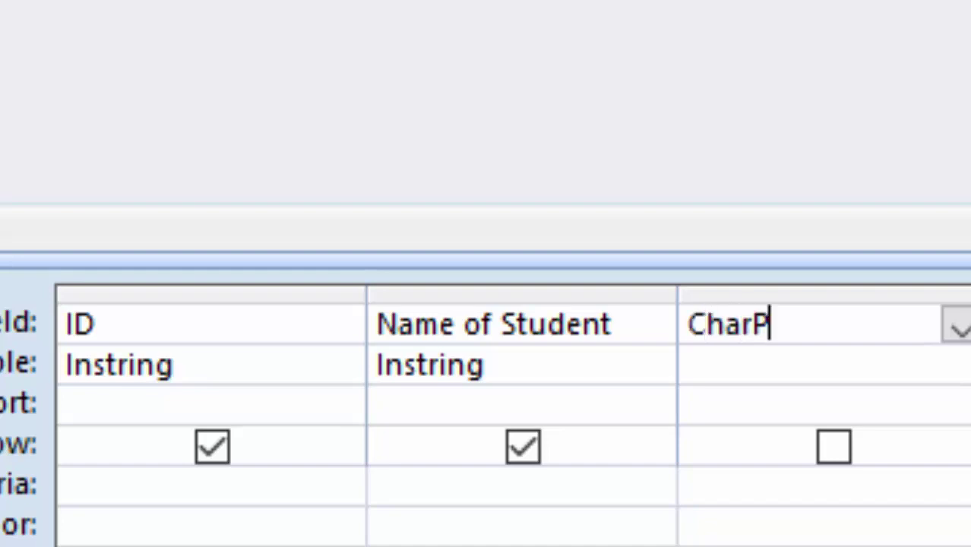
{"action": "type", "text": "os:"}
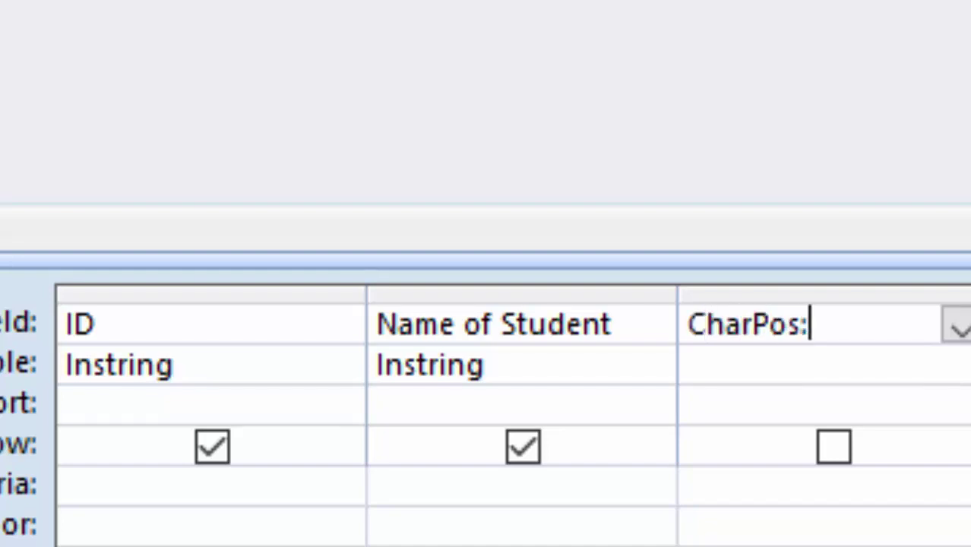
In the Zoom box, complete the third field as CharPos:instr([Name of Student],"m")
{"action": "right_click", "coordinate": [834, 328]}
{"action": "key", "text": "z"}
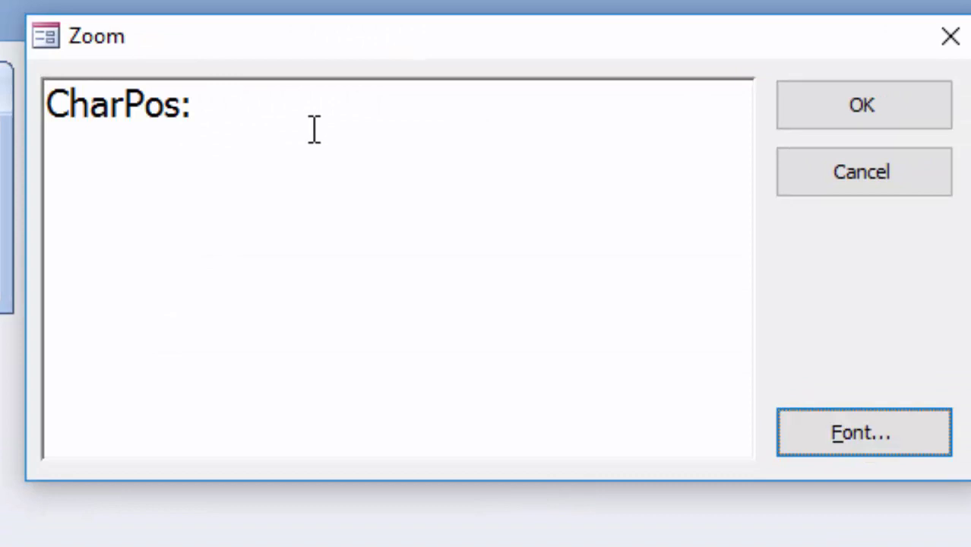
{"action": "left_click", "coordinate": [311, 104]}
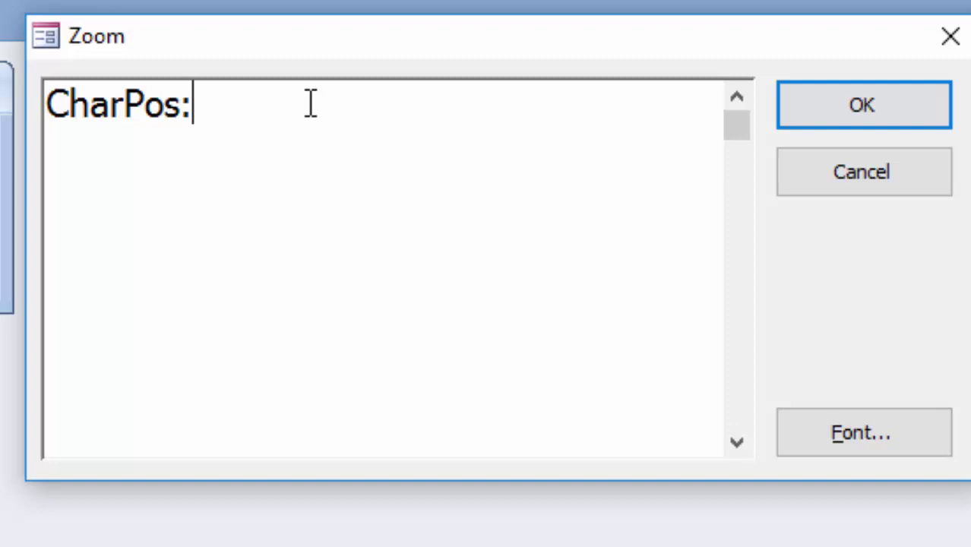
{"action": "type", "text": "ins"}
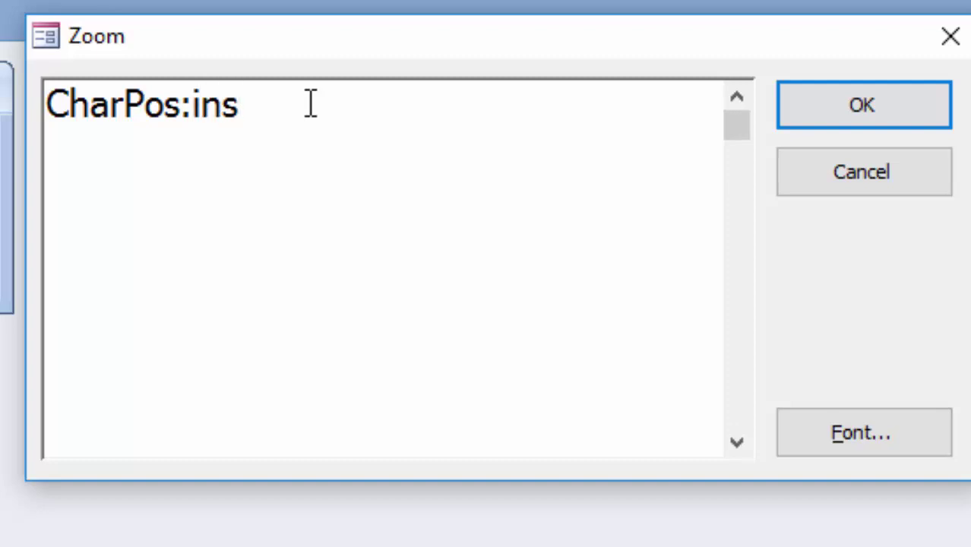
{"action": "type", "text": "tr"}
{"action": "type", "text": "(["}
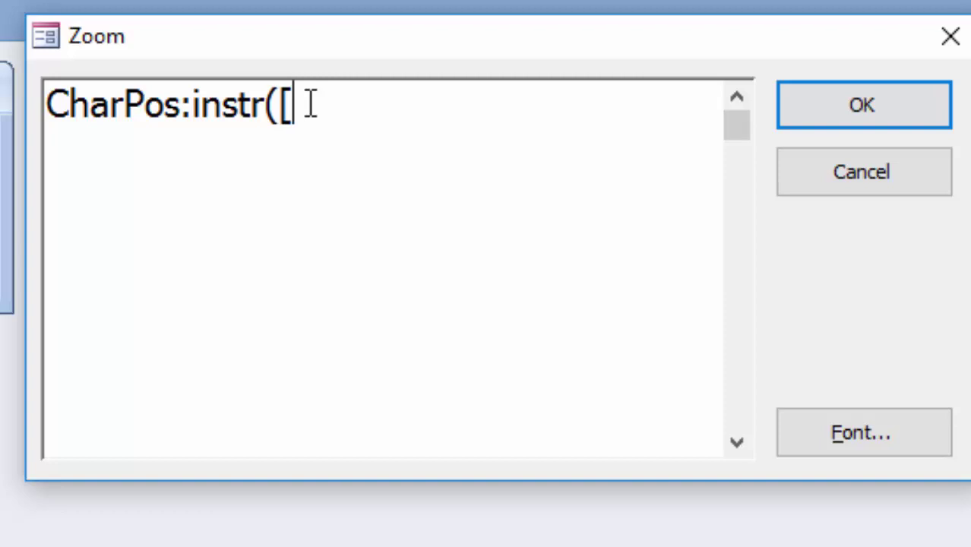
{"action": "type", "text": "N"}
{"action": "type", "text": "ame of "}
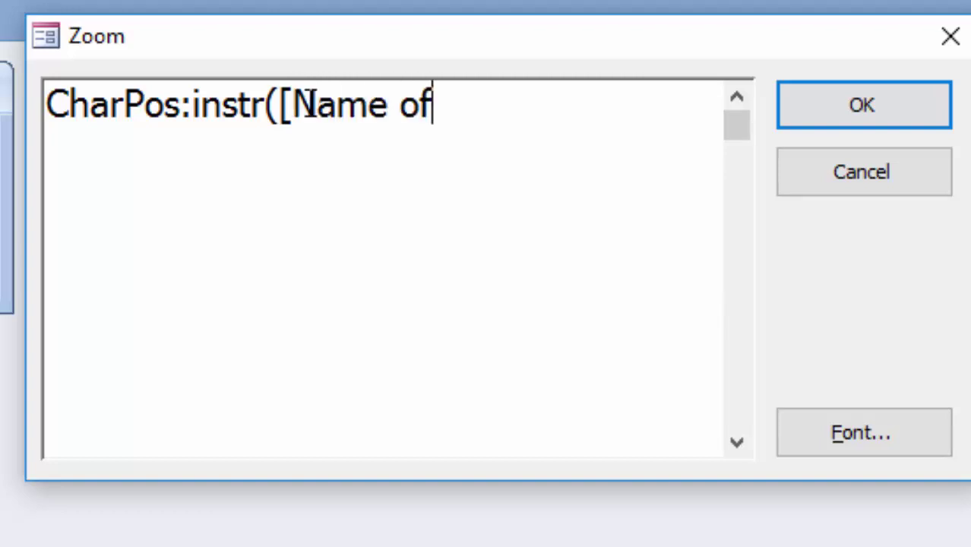
{"action": "type", "text": "Stu"}
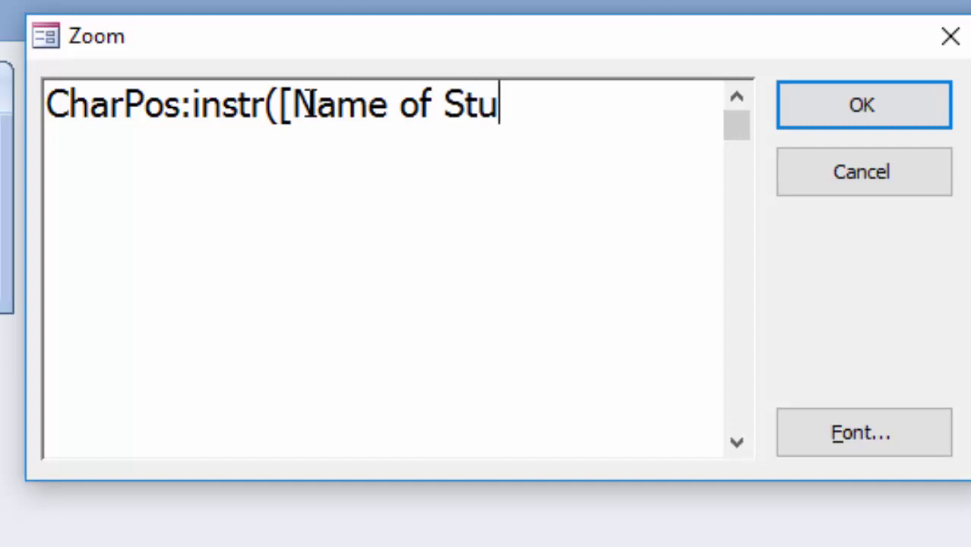
{"action": "type", "text": "dent"}
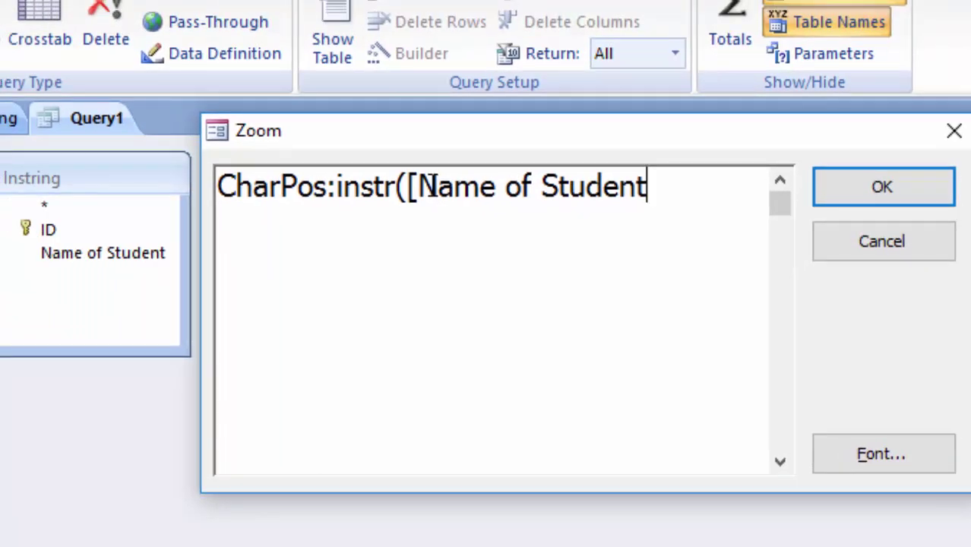
{"action": "type", "text": "]"}
{"action": "type", "text": ")"}
{"action": "key", "text": "BackSpace"}
{"action": "type", "text": ","}
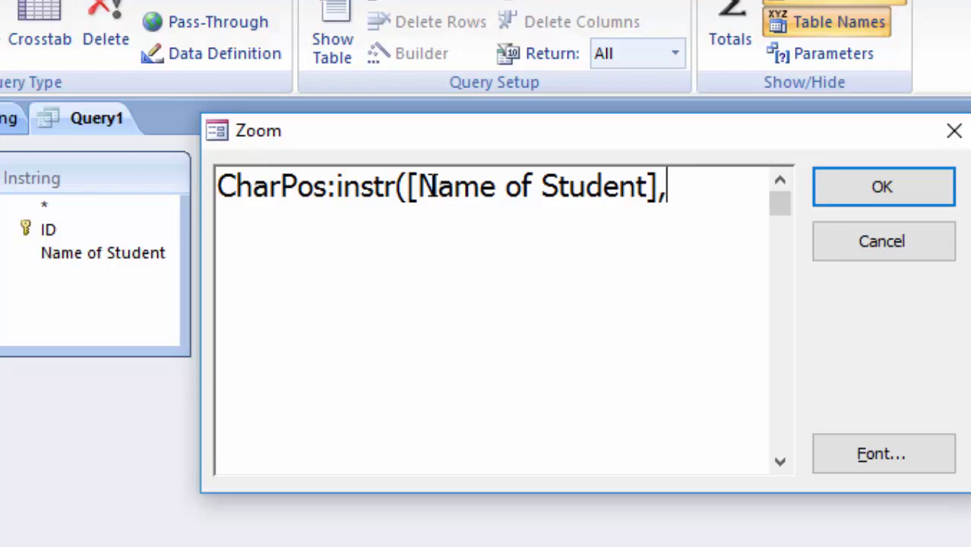
{"action": "type", "text": "\""}
{"action": "type", "text": "m"}
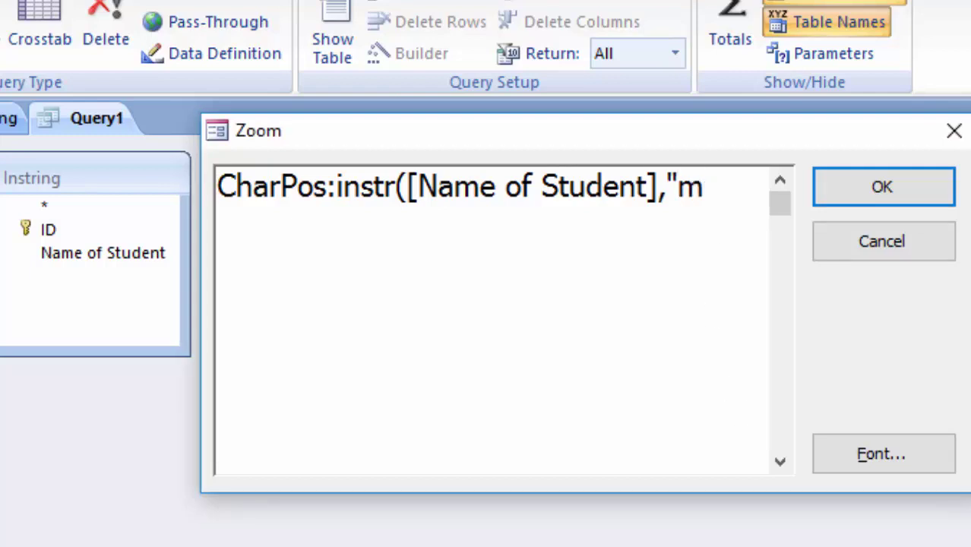
{"action": "type", "text": "\""}
{"action": "type", "text": ")"}
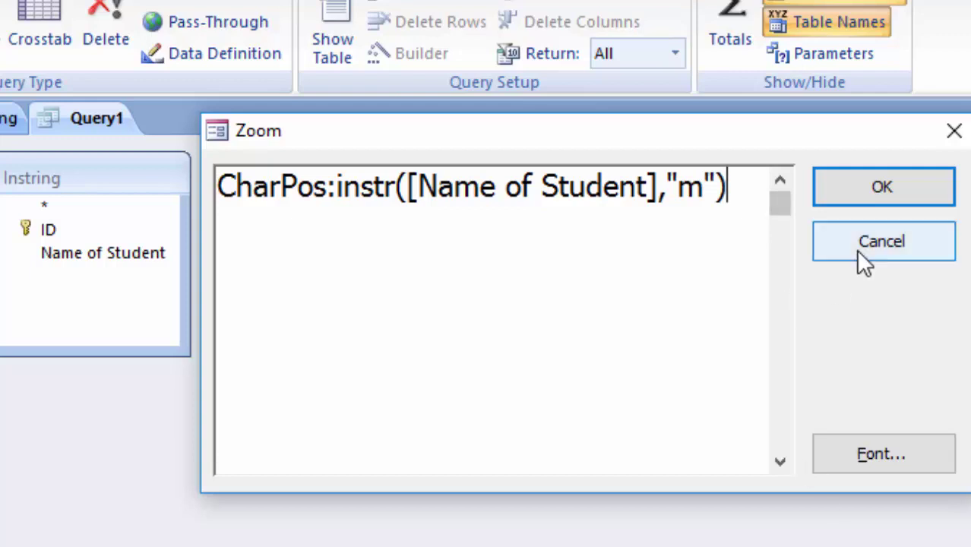
{"action": "left_click", "coordinate": [882, 190]}
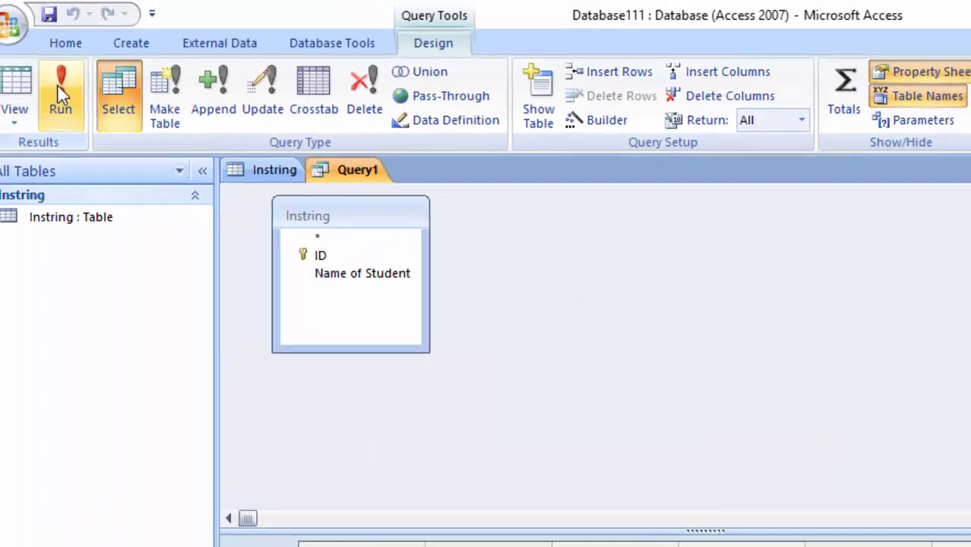
Run Query1, then add an 'm' to the second student's name so its CharPos becomes 8
{"action": "left_click", "coordinate": [55, 84]}
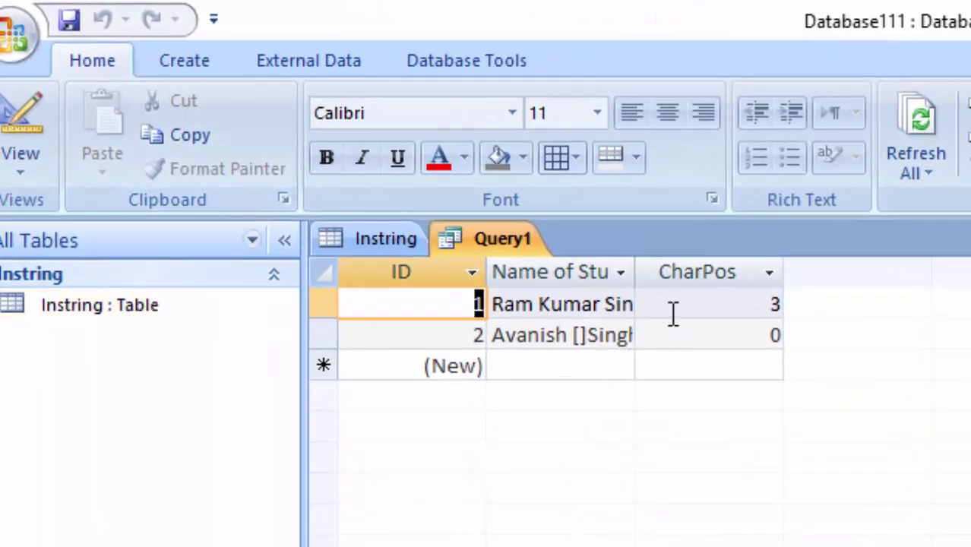
{"action": "double_click", "coordinate": [635, 265]}
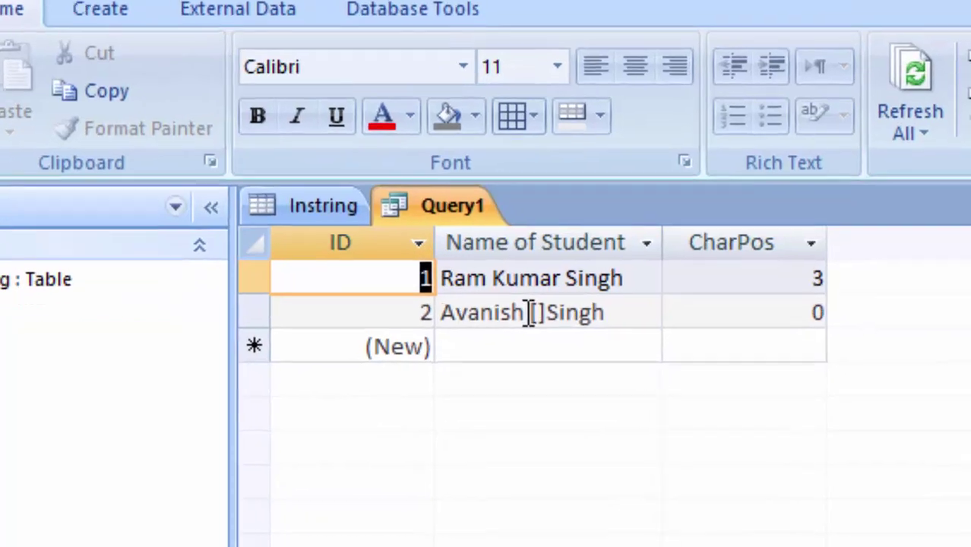
{"action": "left_click", "coordinate": [571, 336]}
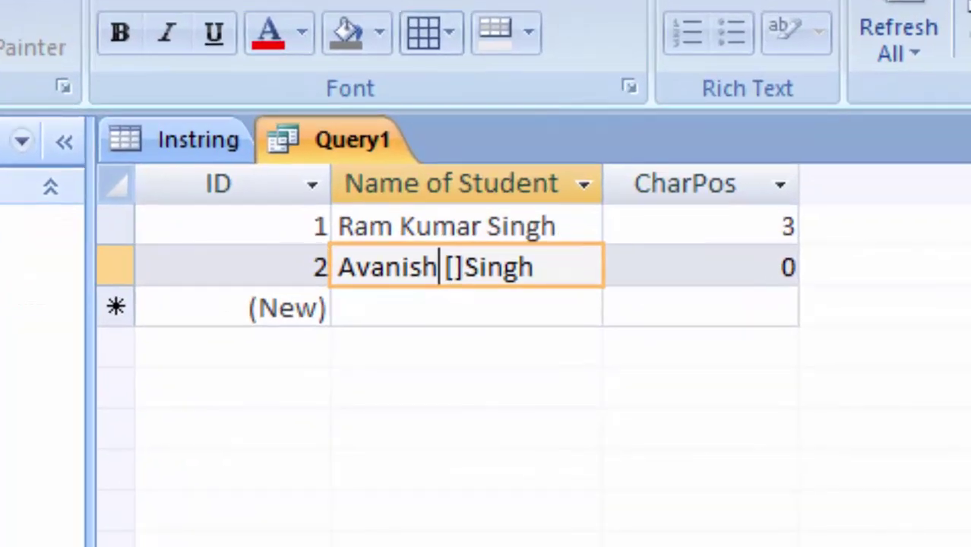
{"action": "type", "text": "m"}
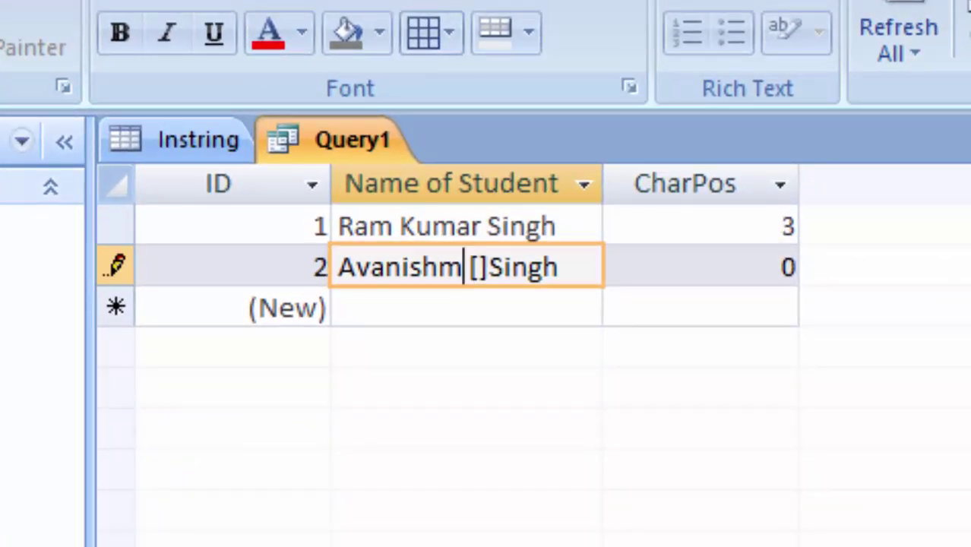
{"action": "left_click", "coordinate": [775, 267]}
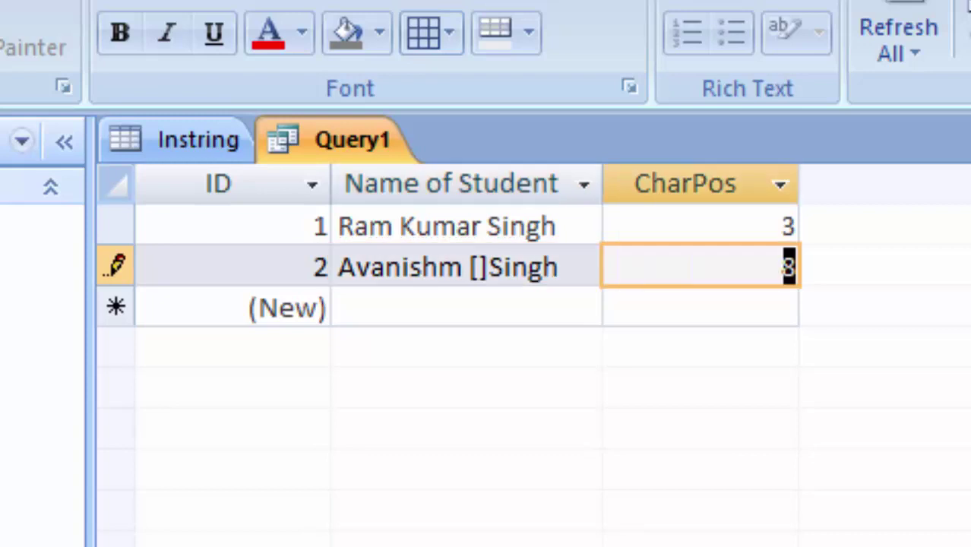
{"action": "left_click", "coordinate": [700, 271]}
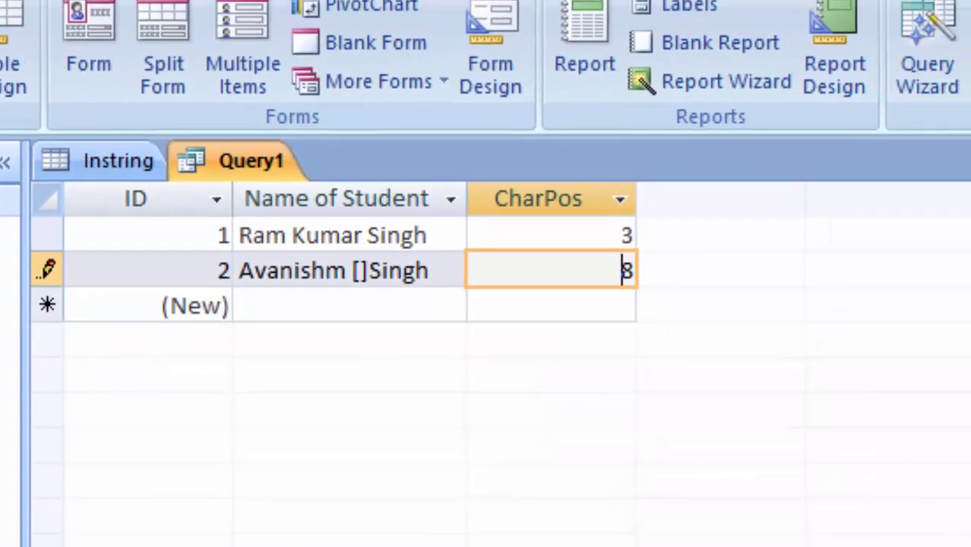
Start Query2 on Instring with ID and Name of Student in the design grid
{"action": "left_click", "coordinate": [780, 116]}
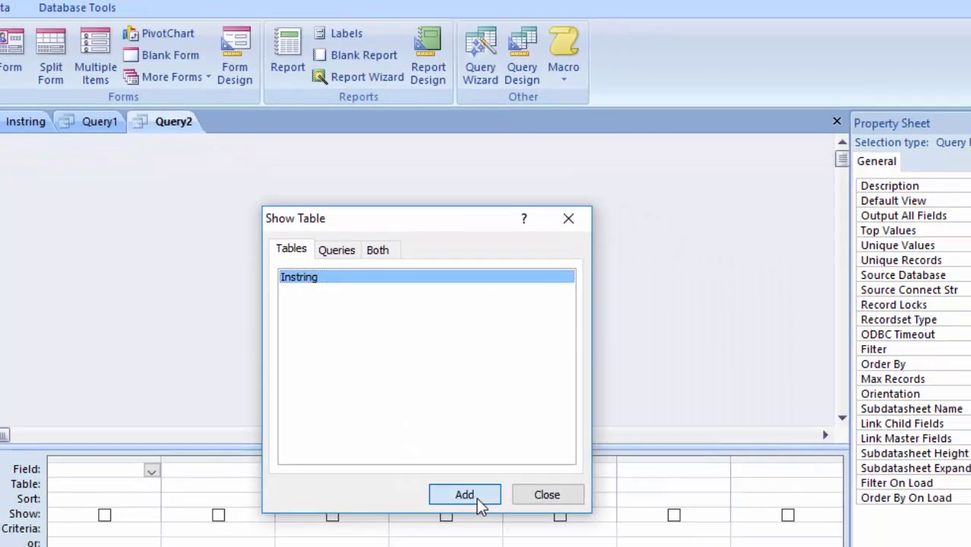
{"action": "left_click", "coordinate": [471, 495]}
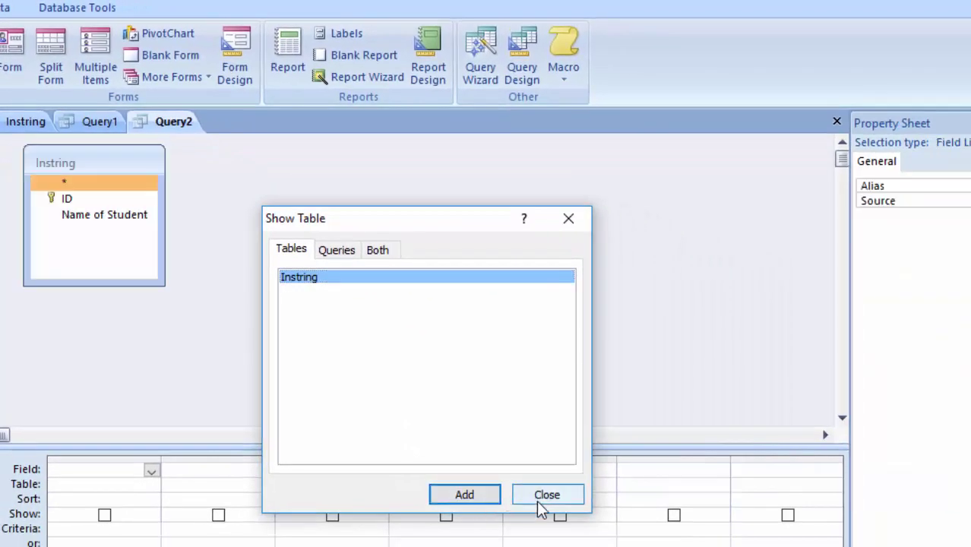
{"action": "left_click", "coordinate": [539, 505]}
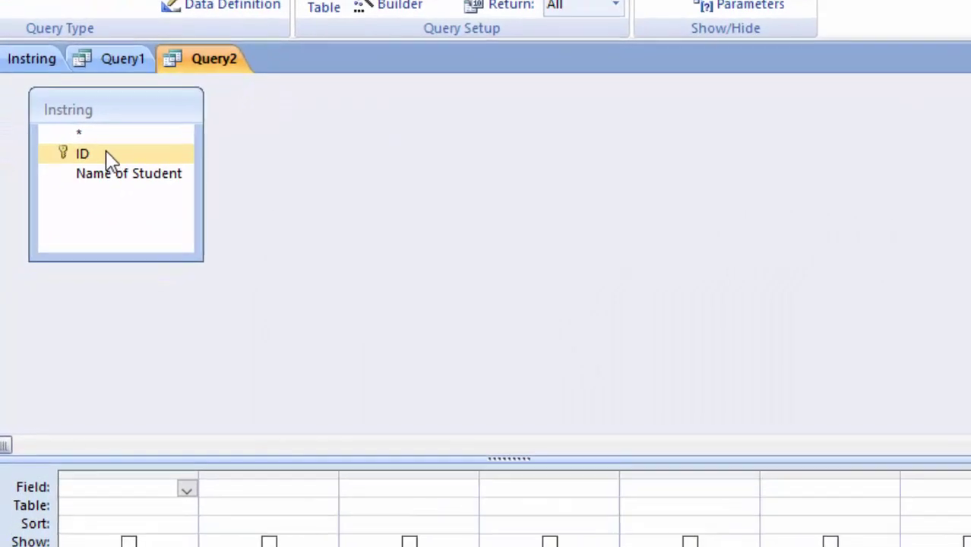
{"action": "double_click", "coordinate": [95, 114]}
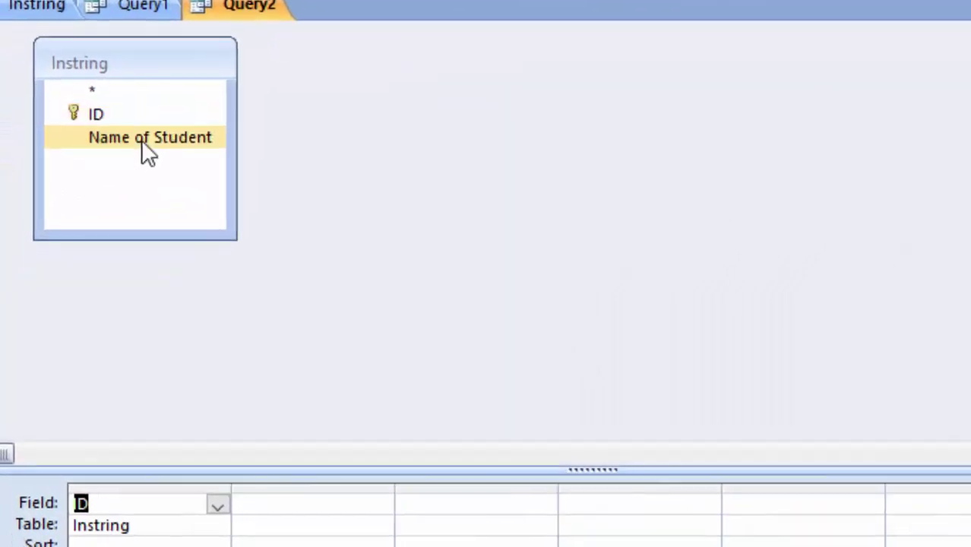
{"action": "double_click", "coordinate": [142, 140]}
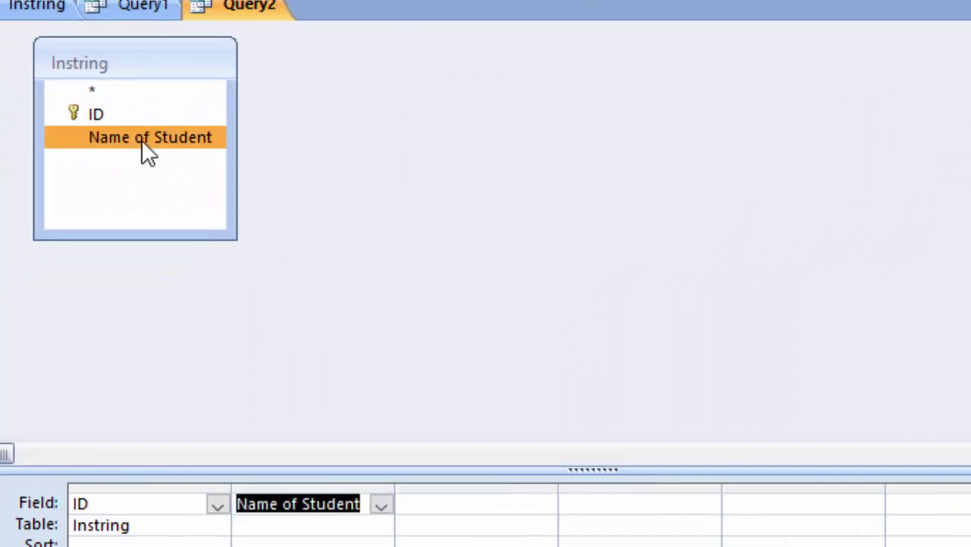
{"action": "left_click", "coordinate": [421, 501]}
{"action": "right_click", "coordinate": [420, 502]}
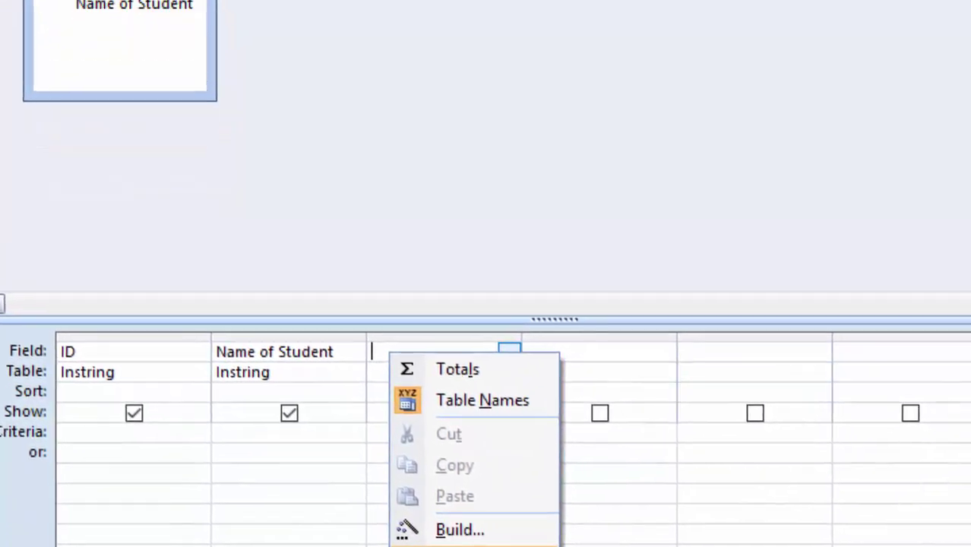
In the Zoom box, type BrPos:instr([Name of Student],"]") as the third field
{"action": "left_click", "coordinate": [460, 544]}
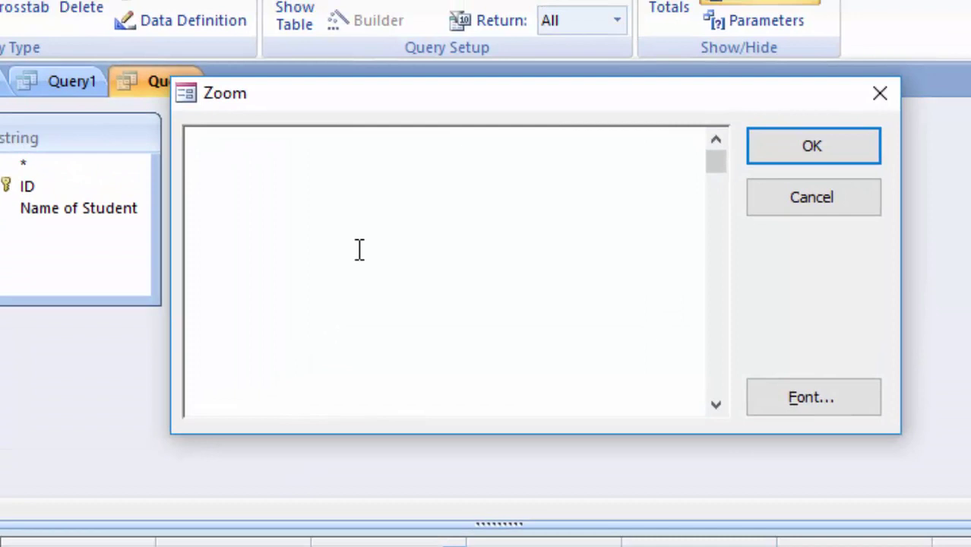
{"action": "type", "text": "BrP"}
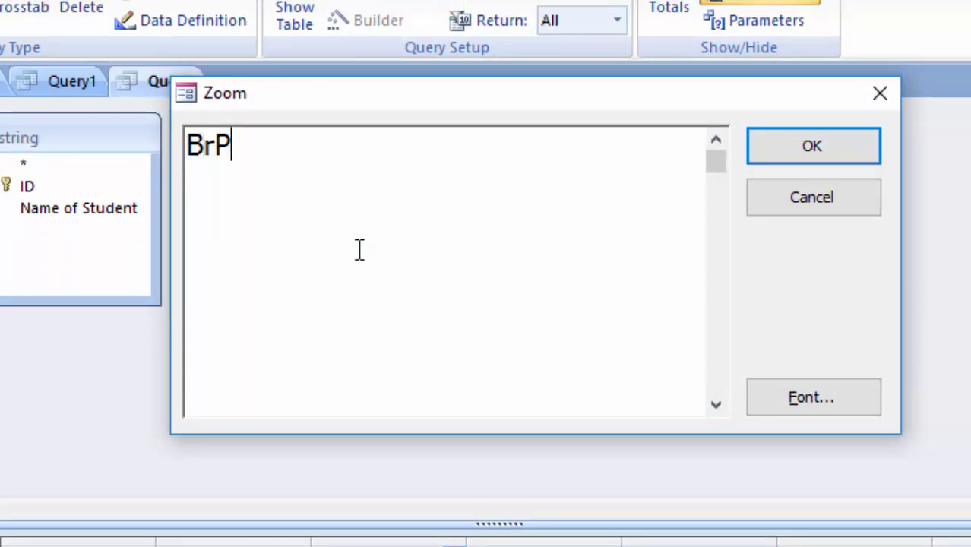
{"action": "type", "text": "os:"}
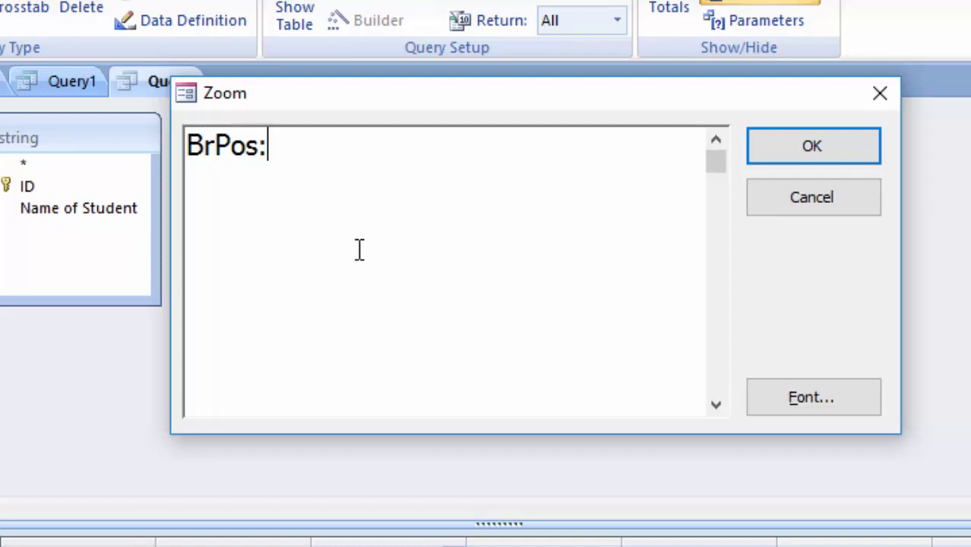
{"action": "type", "text": "inst"}
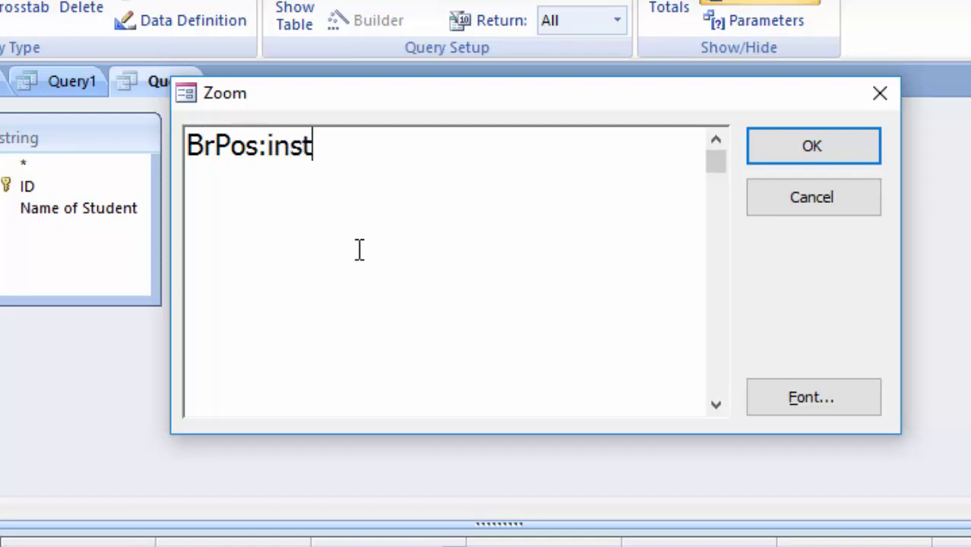
{"action": "type", "text": "r("}
{"action": "type", "text": "["}
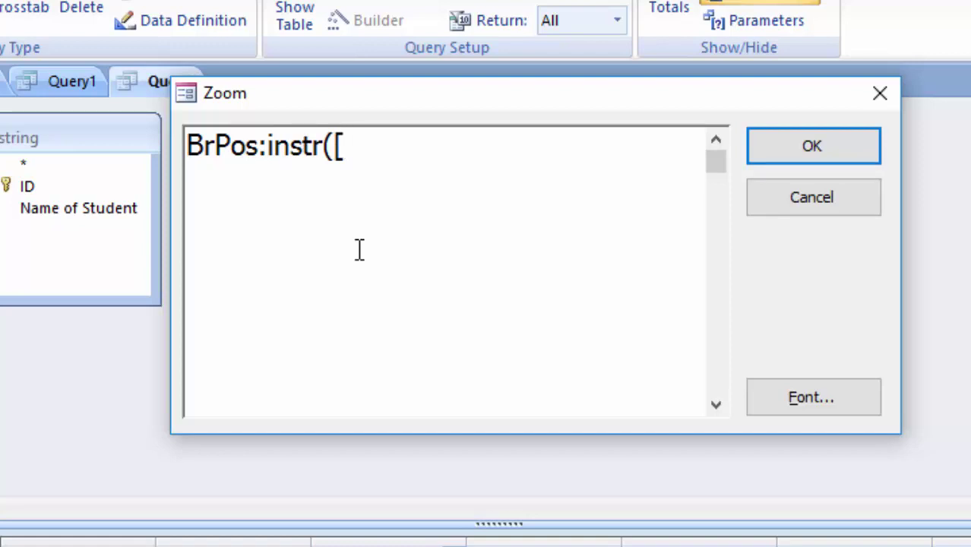
{"action": "type", "text": "Na"}
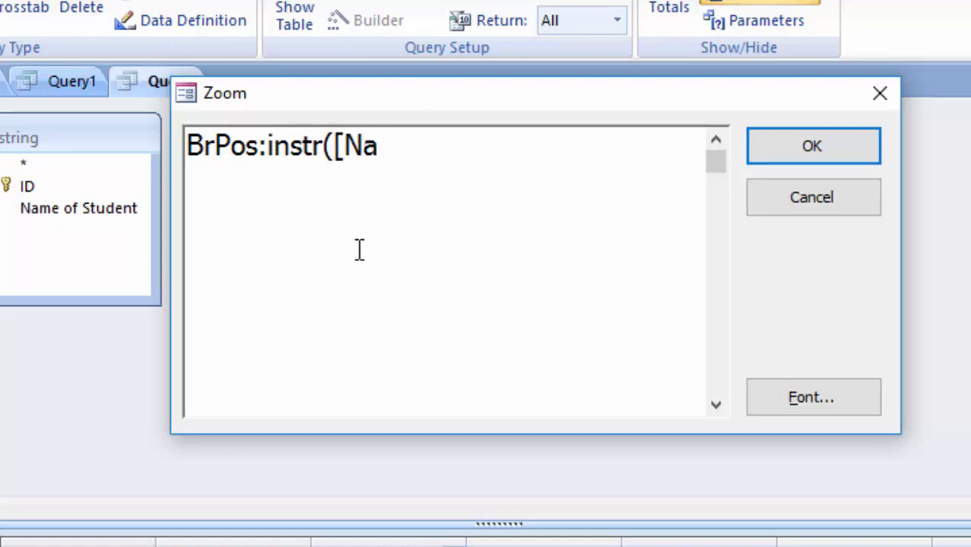
{"action": "type", "text": "me of "}
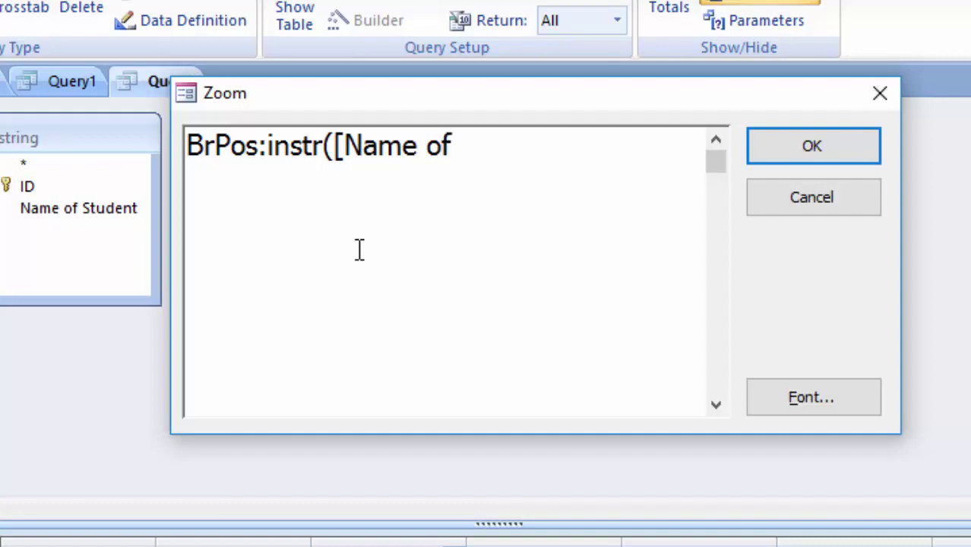
{"action": "type", "text": "Stu"}
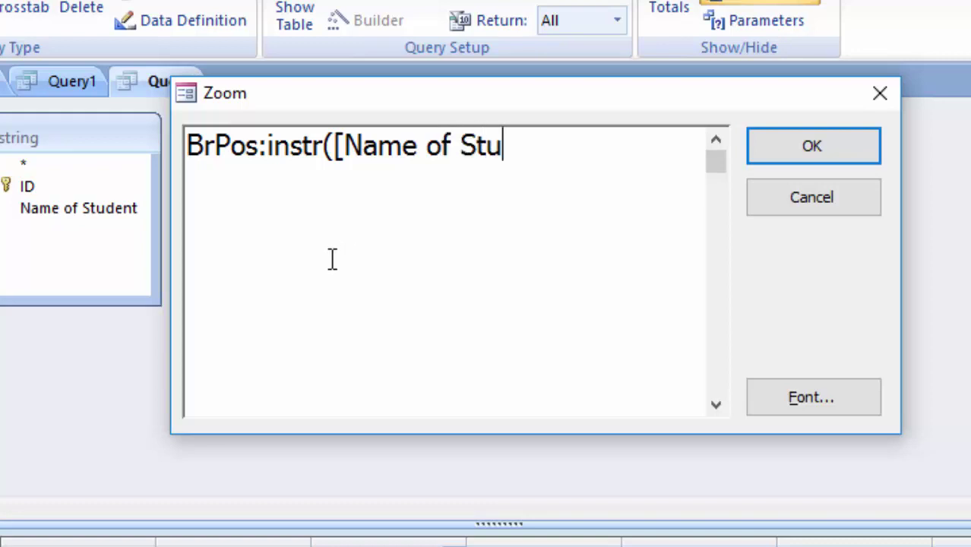
{"action": "type", "text": "dent"}
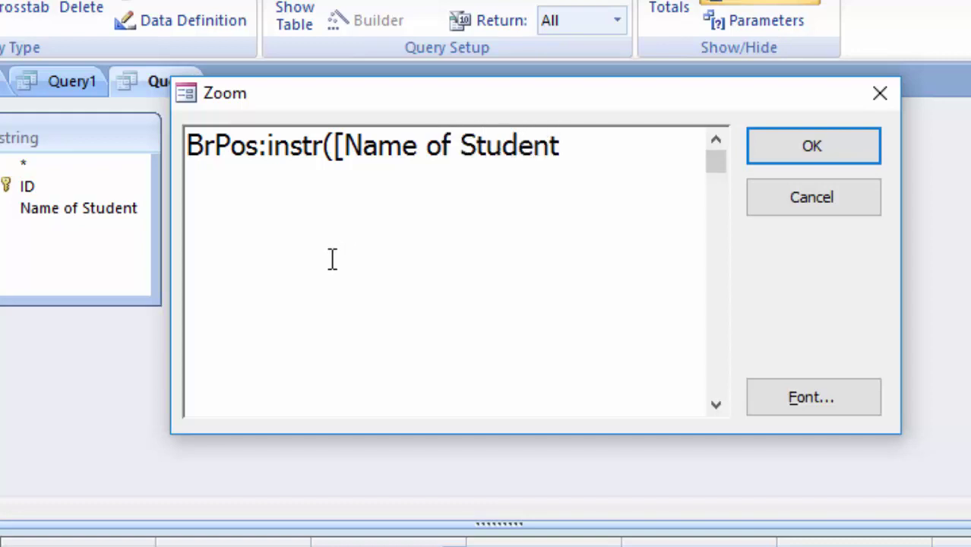
{"action": "type", "text": "]"}
{"action": "type", "text": ","}
{"action": "type", "text": "]"}
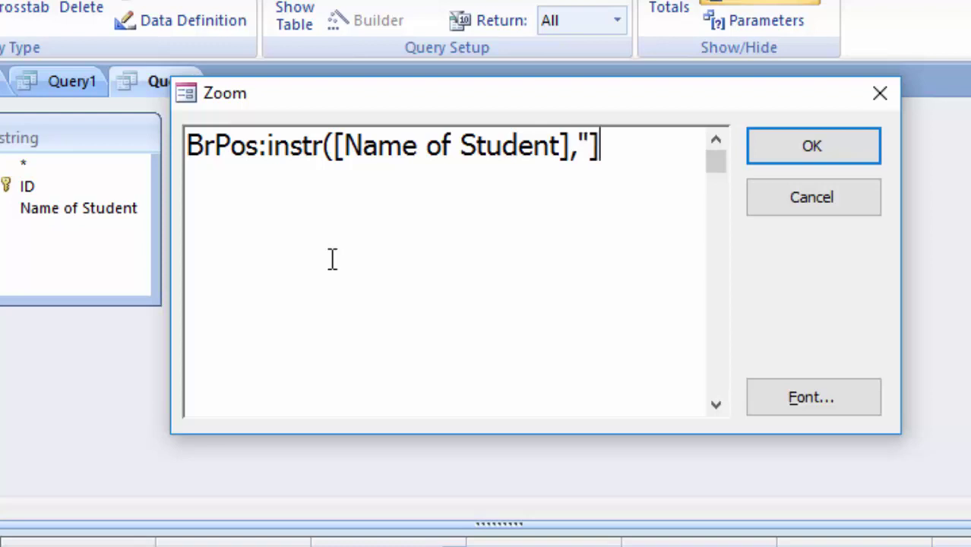
{"action": "type", "text": "\""}
{"action": "type", "text": ")"}
Confirm the BrPos expression and view results: BrPos 0 for student one, 10 for student two
{"action": "left_click", "coordinate": [858, 149]}
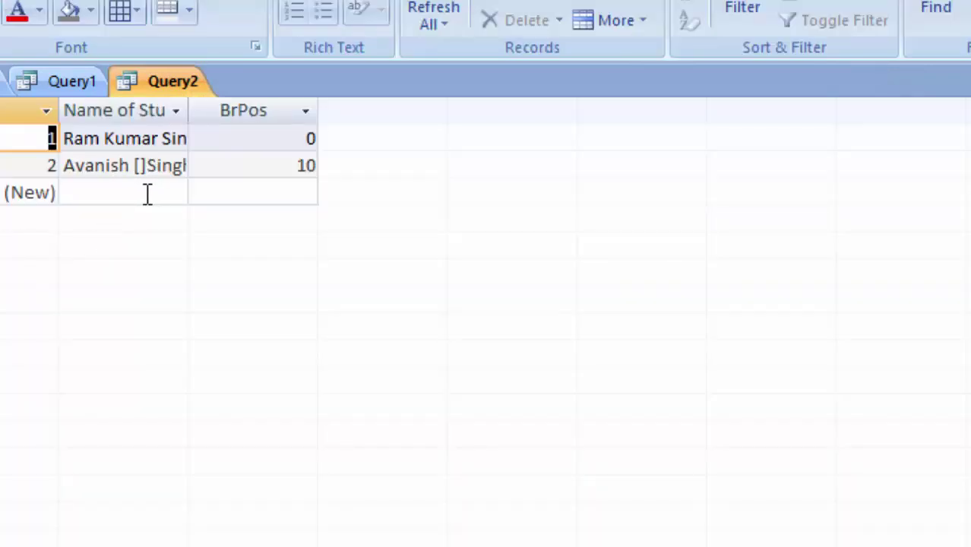
{"action": "double_click", "coordinate": [189, 110]}
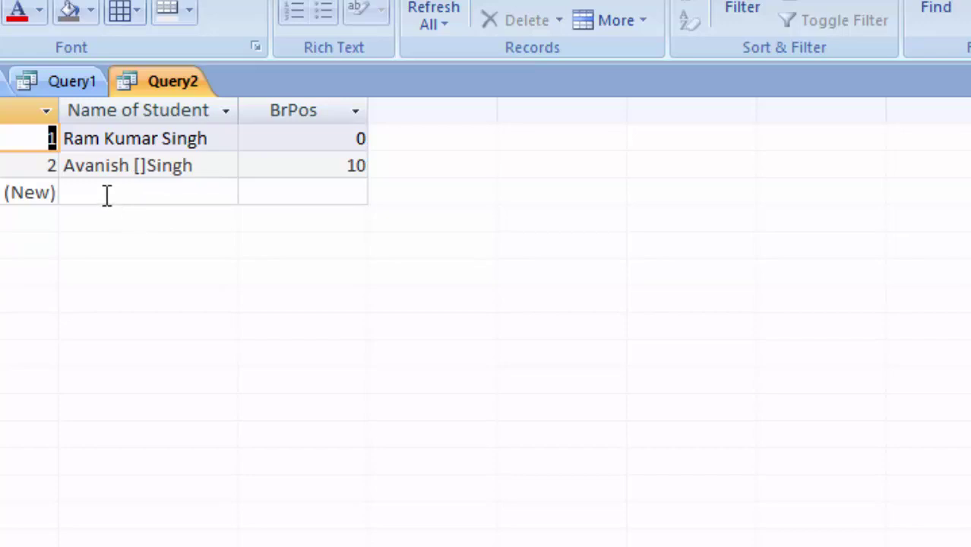
{"action": "left_click", "coordinate": [141, 167]}
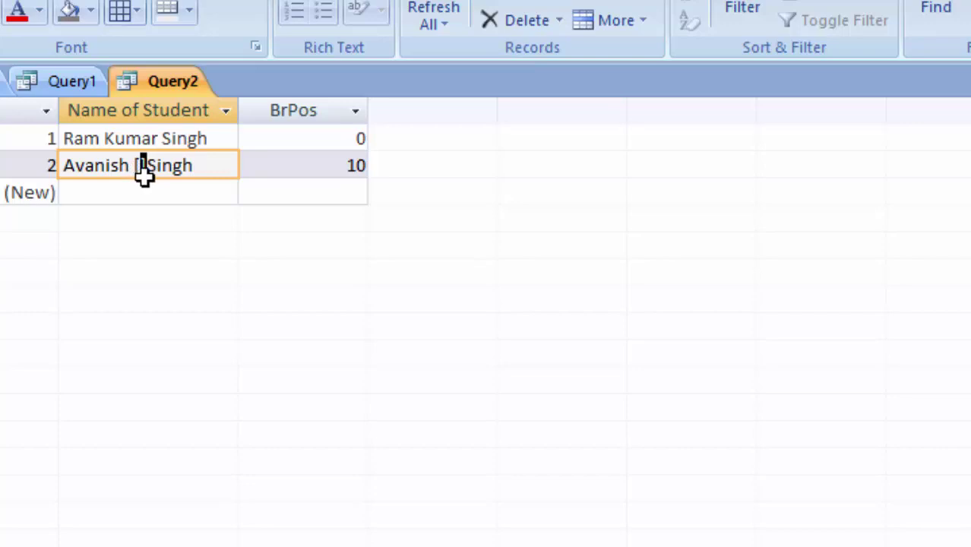
{"action": "left_click", "coordinate": [87, 192]}
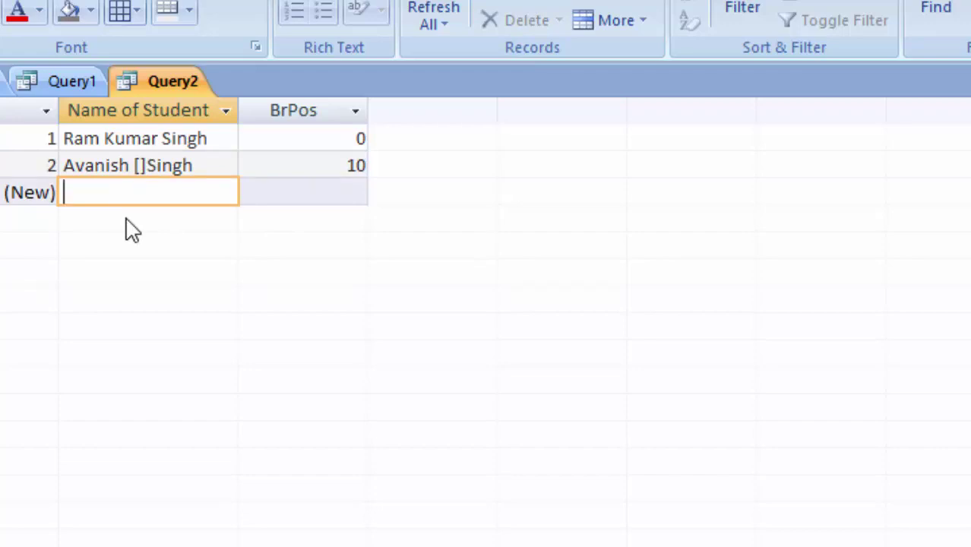
{"action": "type", "text": "E"}
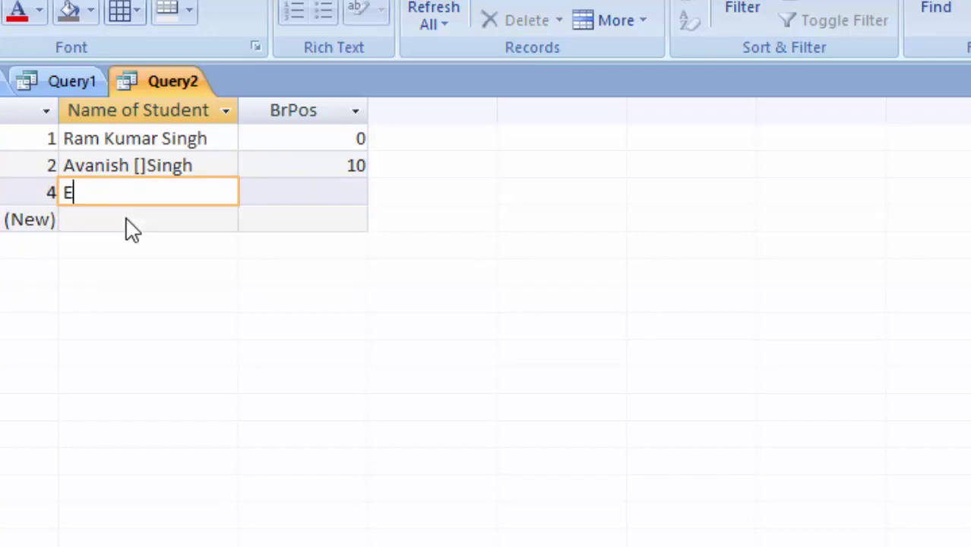
{"action": "key", "text": "BackSpace"}
{"action": "type", "text": "Ishwar"}
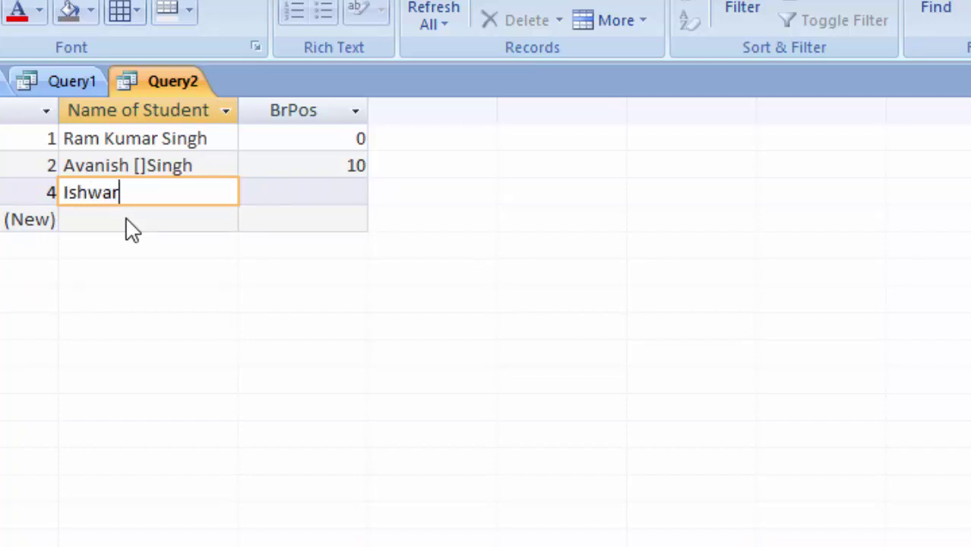
{"action": "type", "text": "["}
{"action": "type", "text": "]"}
{"action": "type", "text": "Nat"}
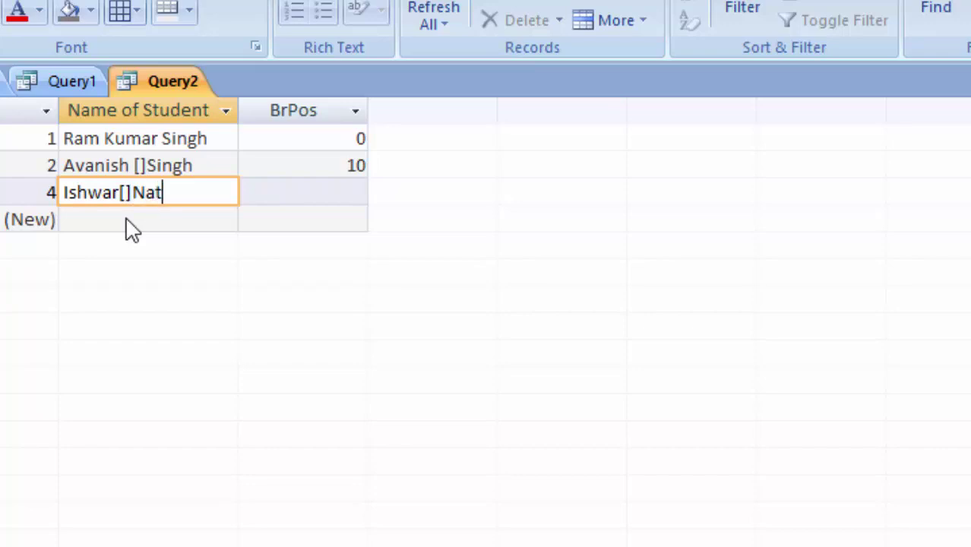
{"action": "type", "text": "h"}
{"action": "key", "text": "Tab"}
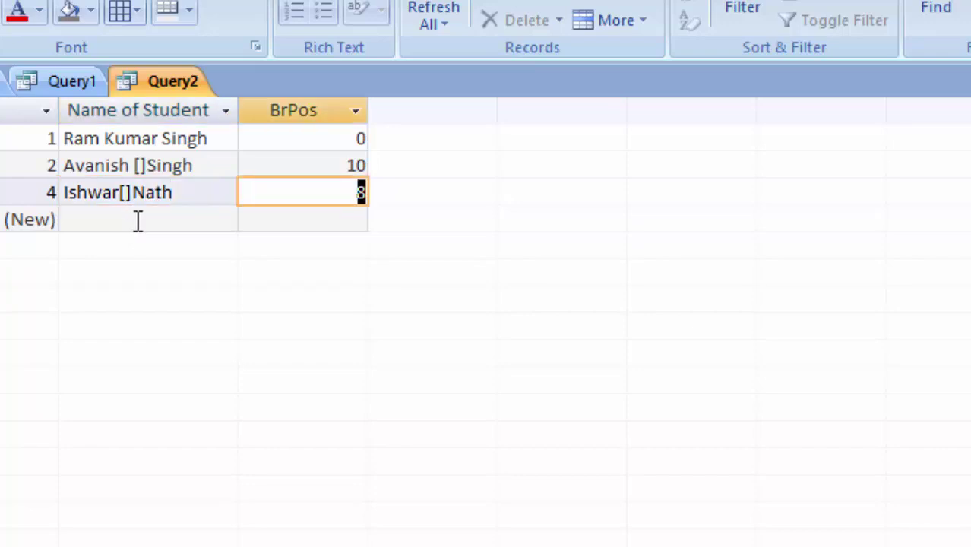
{"action": "left_click", "coordinate": [340, 196]}
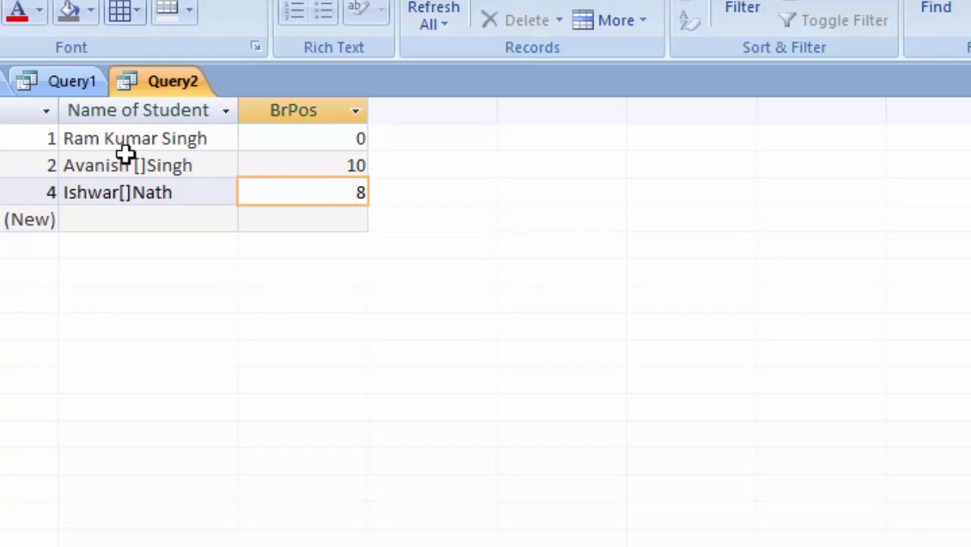
Start a new design-view query on the Instring table with the Name of Student field in the grid
{"action": "left_click", "coordinate": [304, 0]}
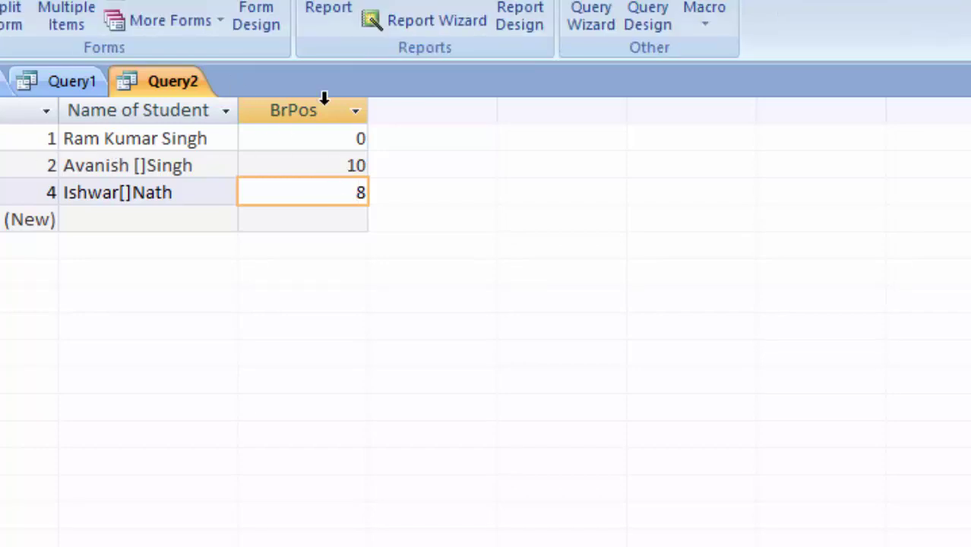
{"action": "left_click", "coordinate": [673, 25]}
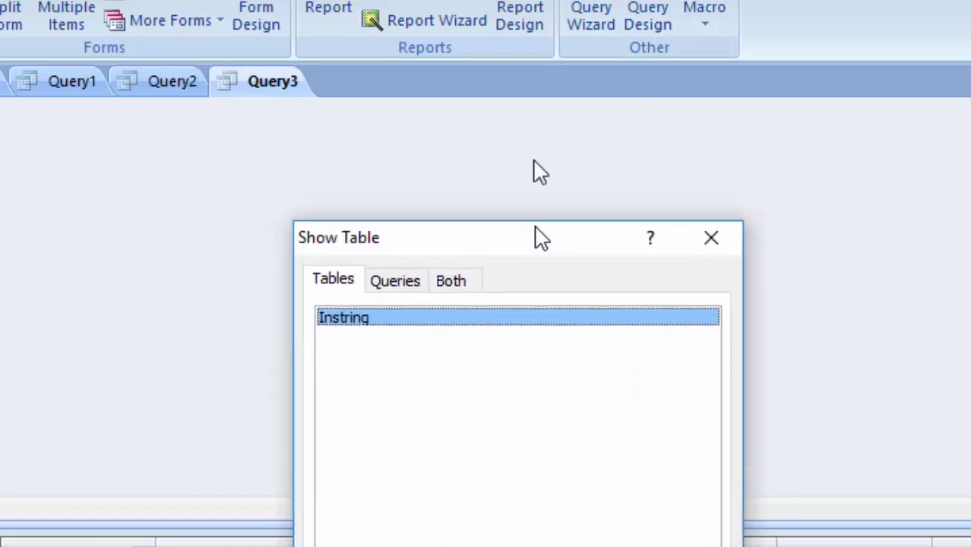
{"action": "left_click", "coordinate": [585, 499]}
{"action": "left_click", "coordinate": [659, 493]}
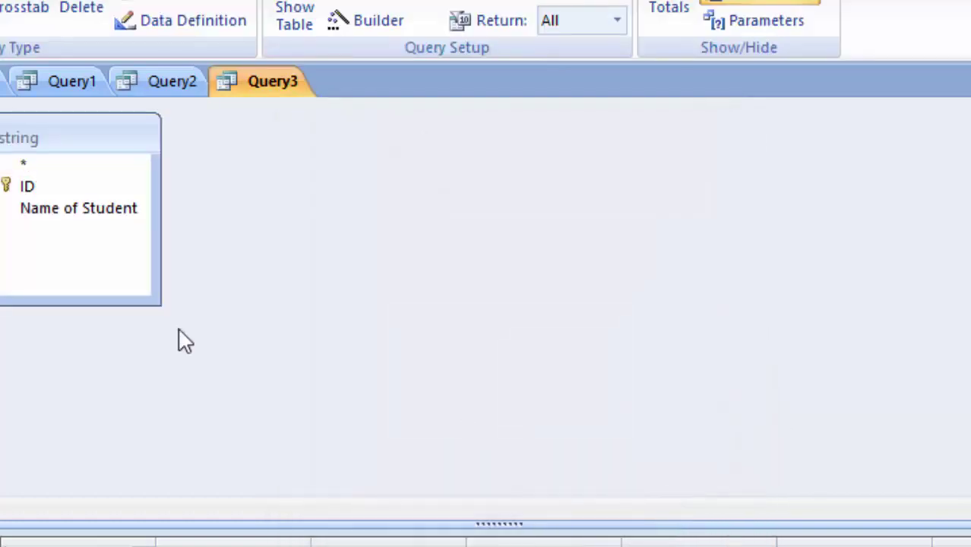
{"action": "left_click", "coordinate": [102, 214]}
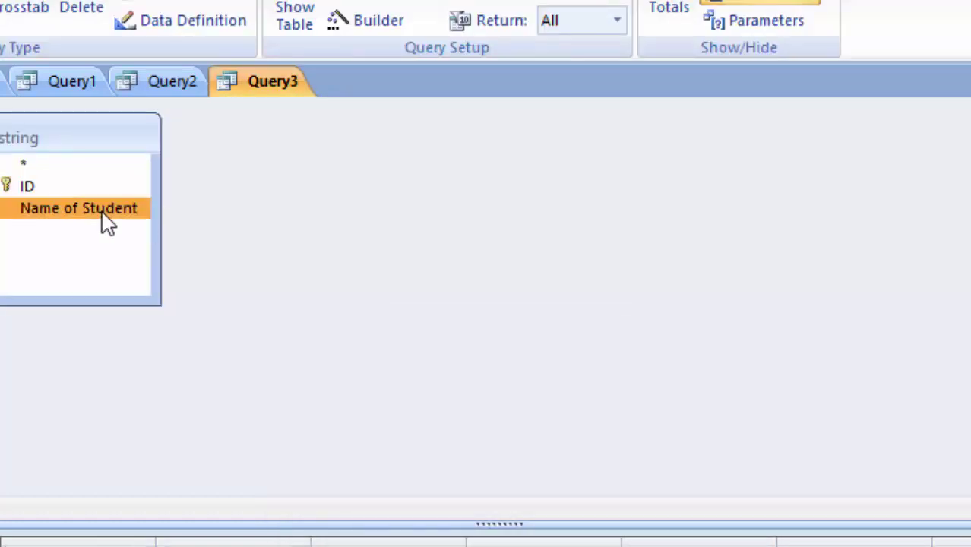
{"action": "left_click_drag", "start_coordinate": [79, 208], "coordinate": [228, 544]}
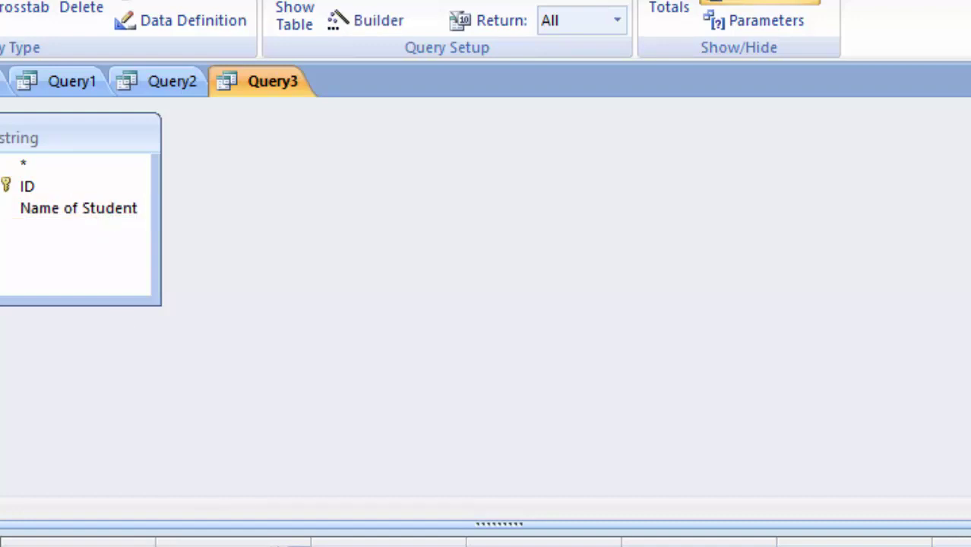
In the Zoom box, write the column expression LeftPos:instr([Name of Student],"[") after clearing a false start
{"action": "key", "text": "shift+F2"}
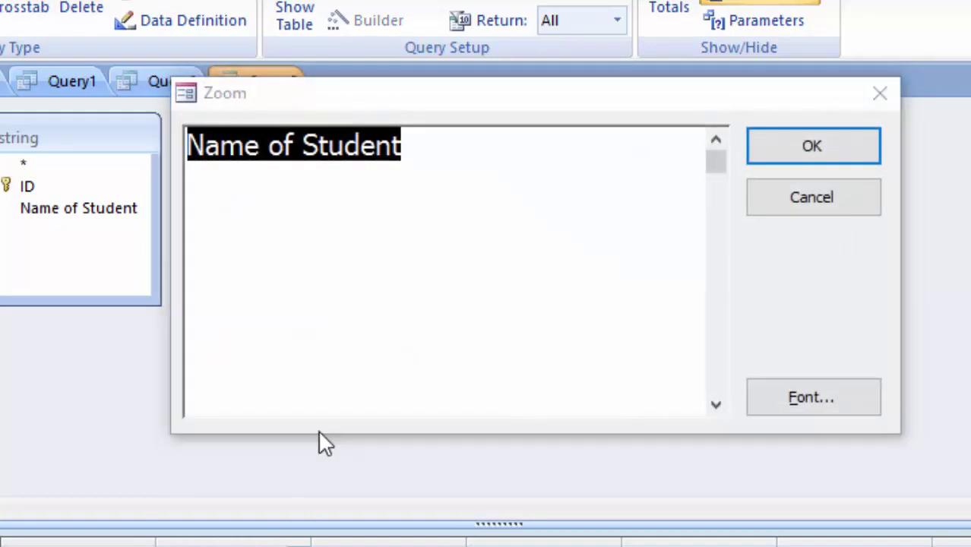
{"action": "left_click", "coordinate": [465, 138]}
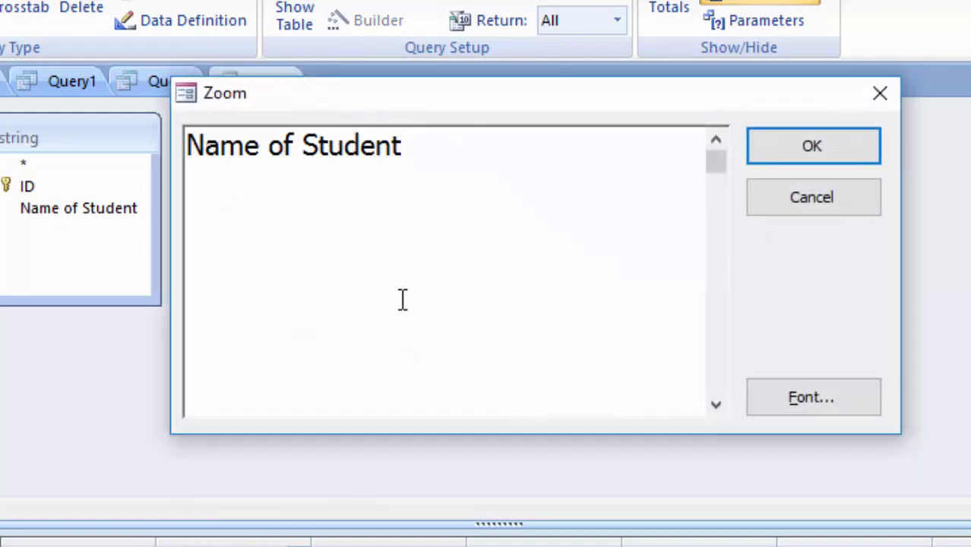
{"action": "type", "text": ":i"}
{"action": "type", "text": "nst"}
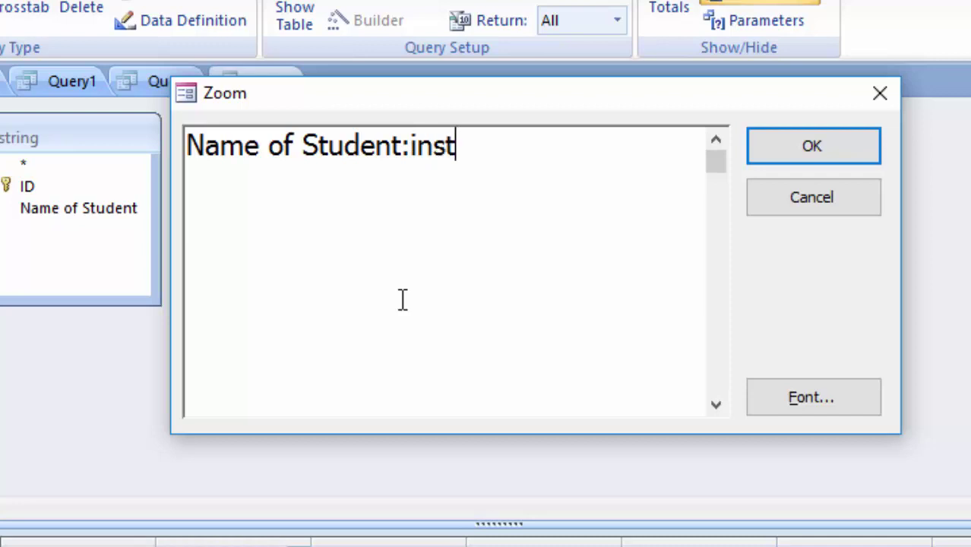
{"action": "type", "text": "r"}
{"action": "type", "text": "("}
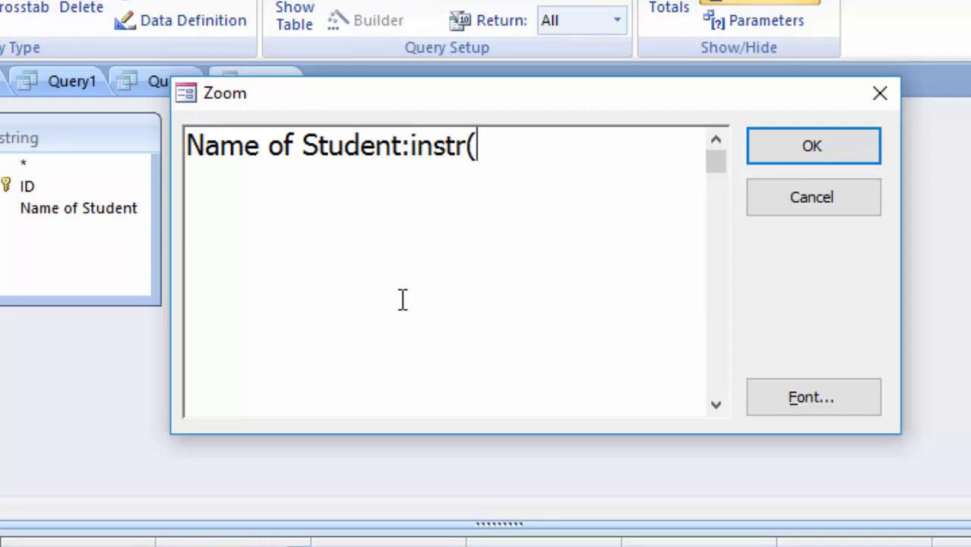
{"action": "type", "text": "["}
{"action": "key", "text": "BackSpace"}
{"action": "key", "text": "BackSpace"}
{"action": "key", "text": "BackSpace"}
{"action": "key", "text": "BackSpace"}
{"action": "key", "text": "BackSpace"}
{"action": "key", "text": "BackSpace"}
{"action": "key", "text": "BackSpace"}
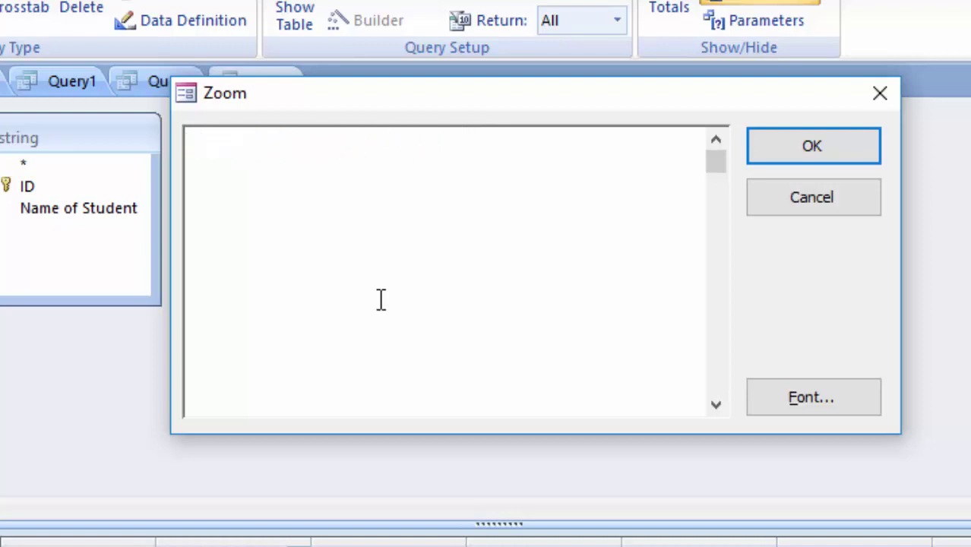
{"action": "left_click", "coordinate": [866, 97]}
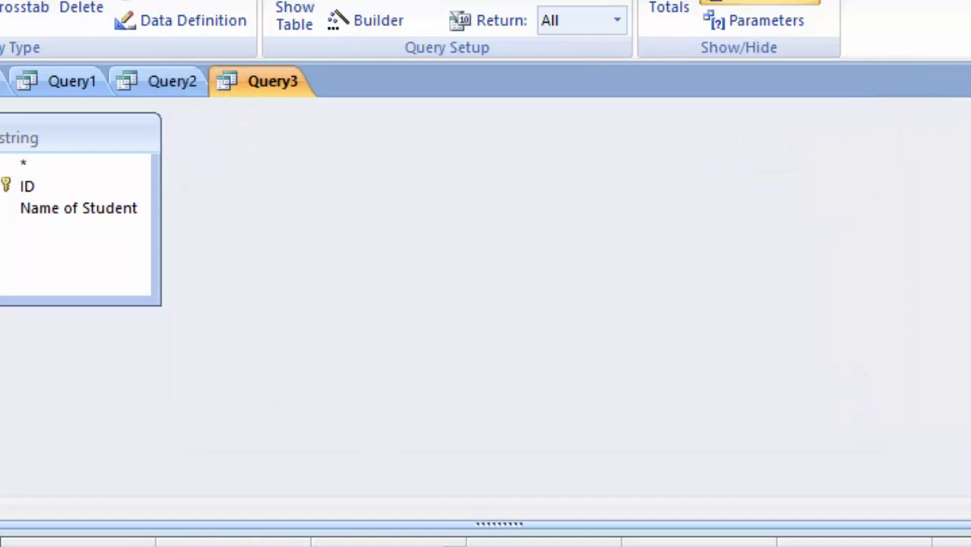
{"action": "key", "text": "shift+F2"}
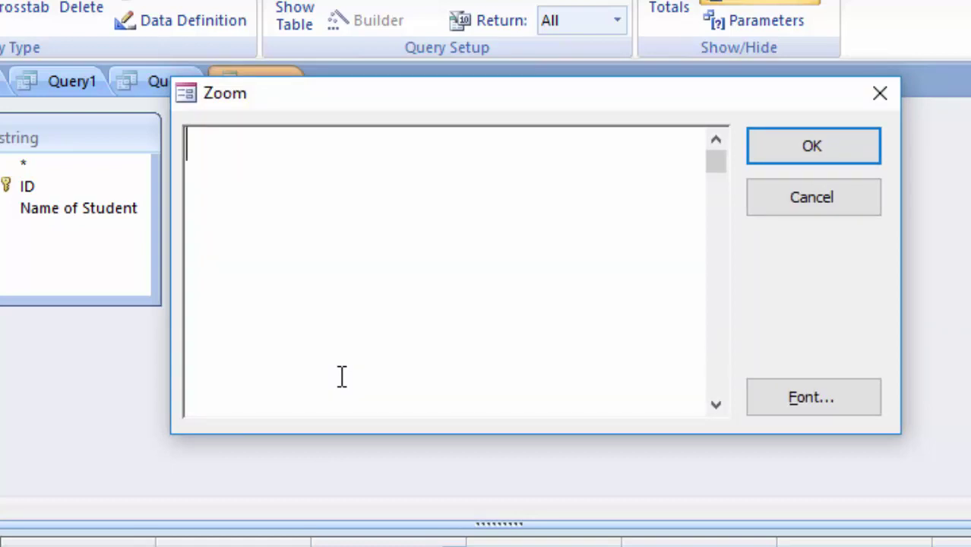
{"action": "type", "text": "Left"}
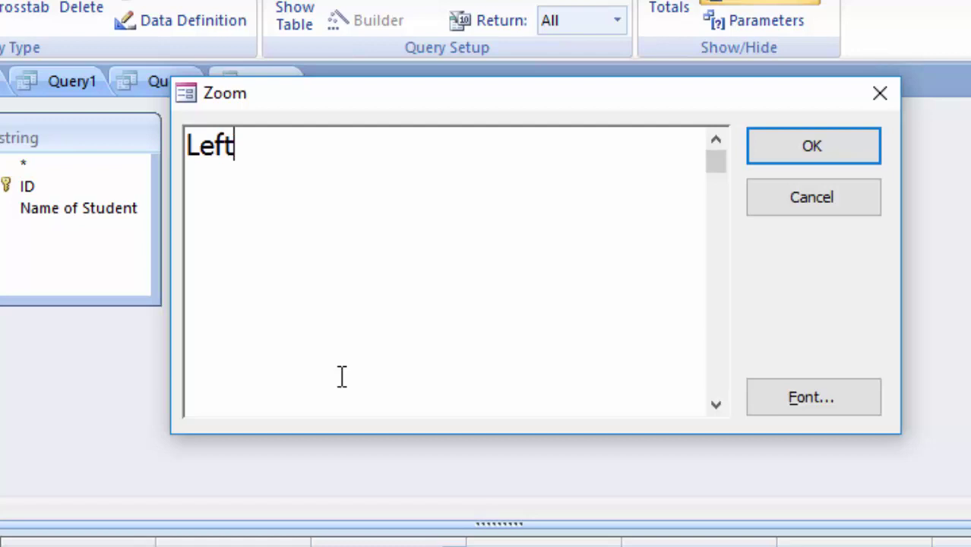
{"action": "type", "text": "Pos:"}
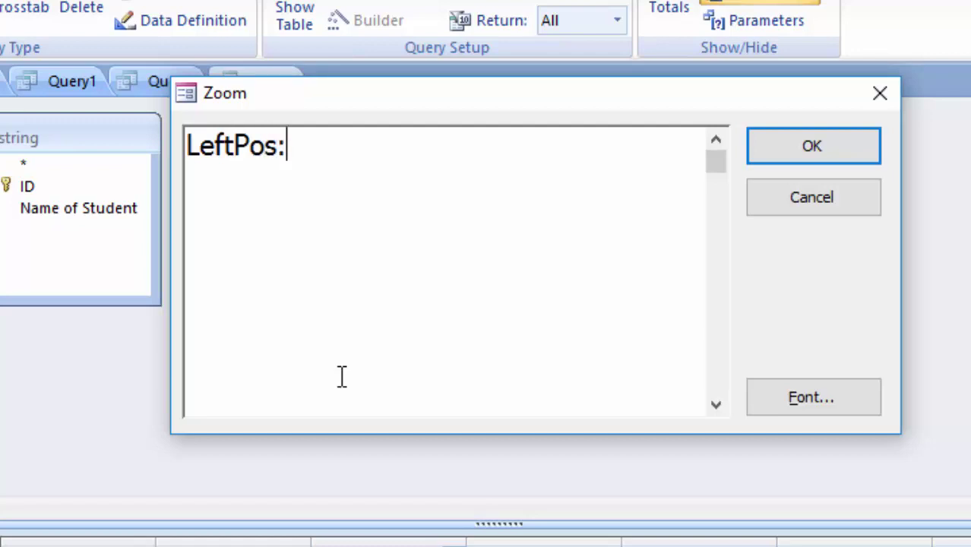
{"action": "type", "text": "inst"}
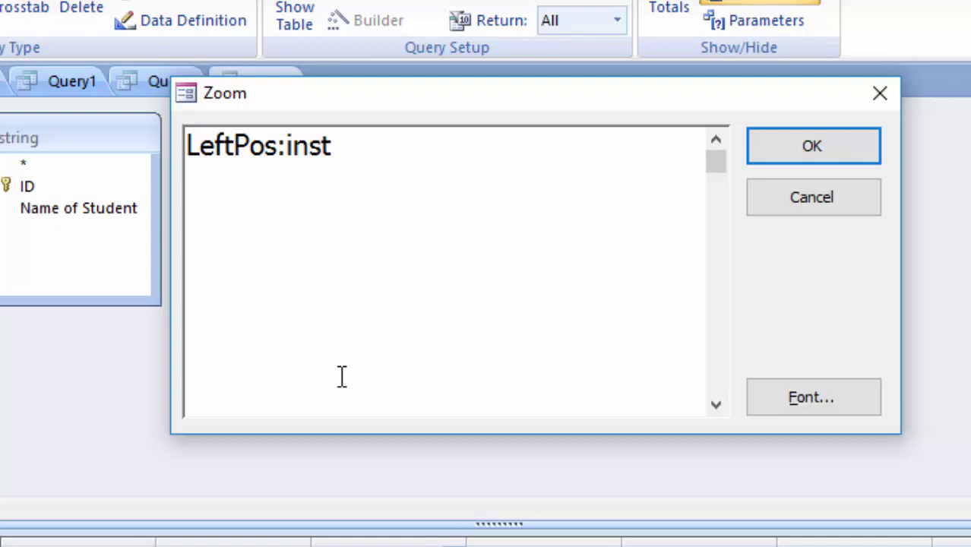
{"action": "type", "text": "r("}
{"action": "type", "text": "["}
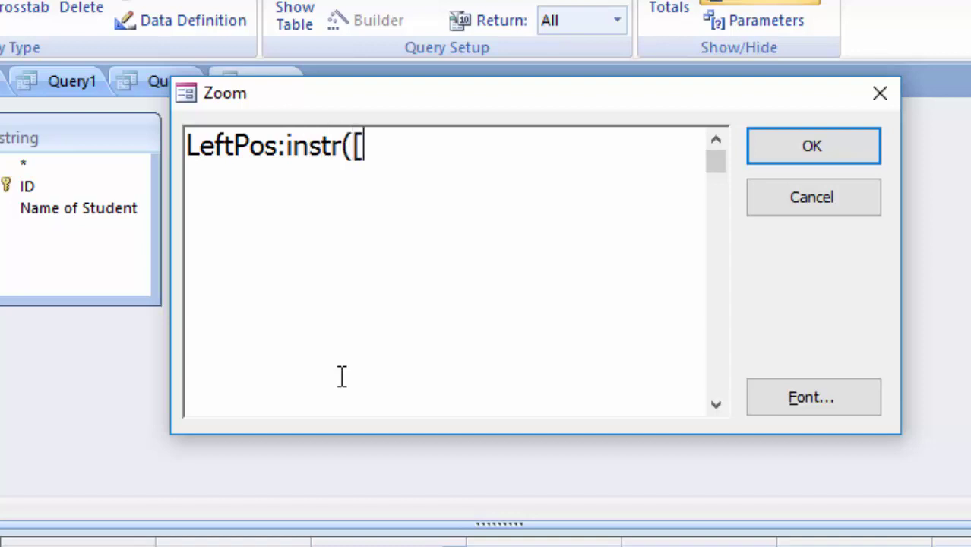
{"action": "type", "text": "Na"}
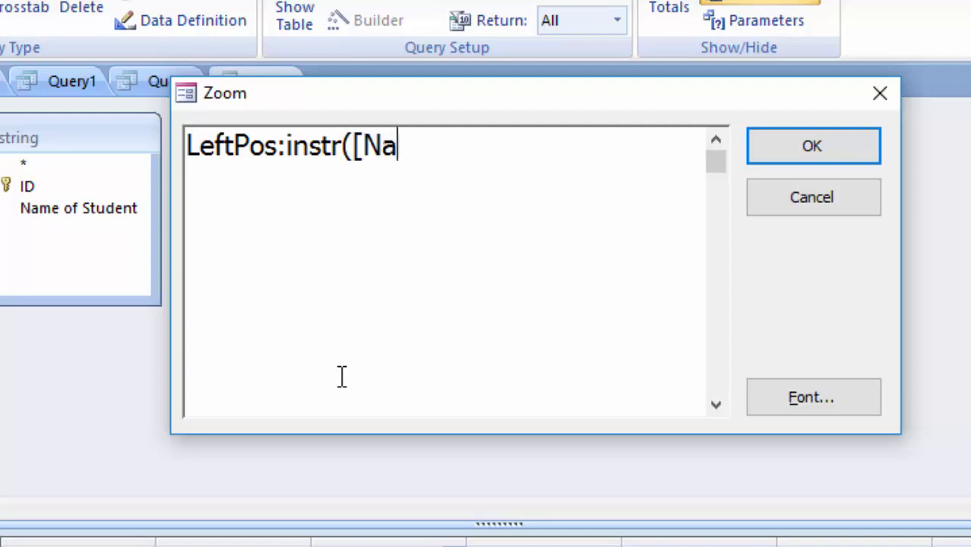
{"action": "type", "text": "me of "}
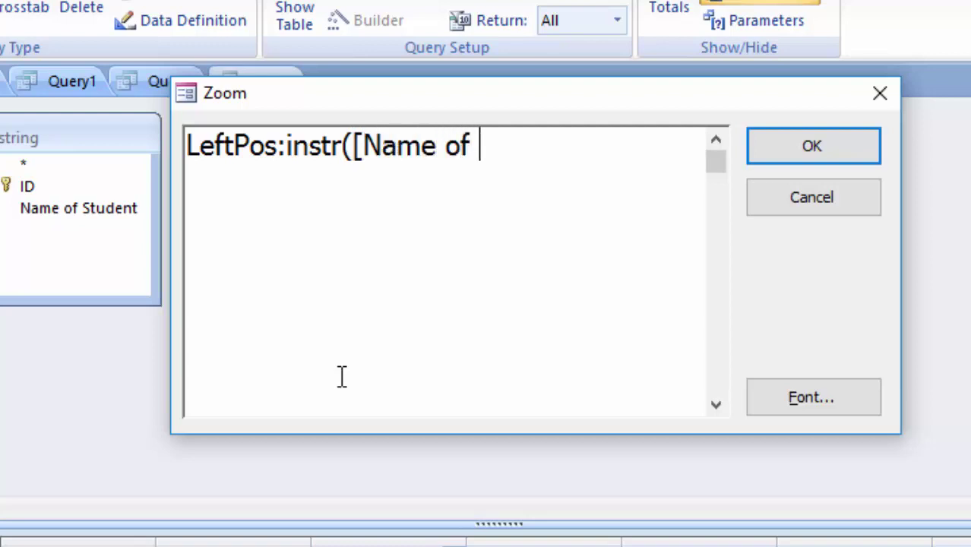
{"action": "type", "text": "Stud"}
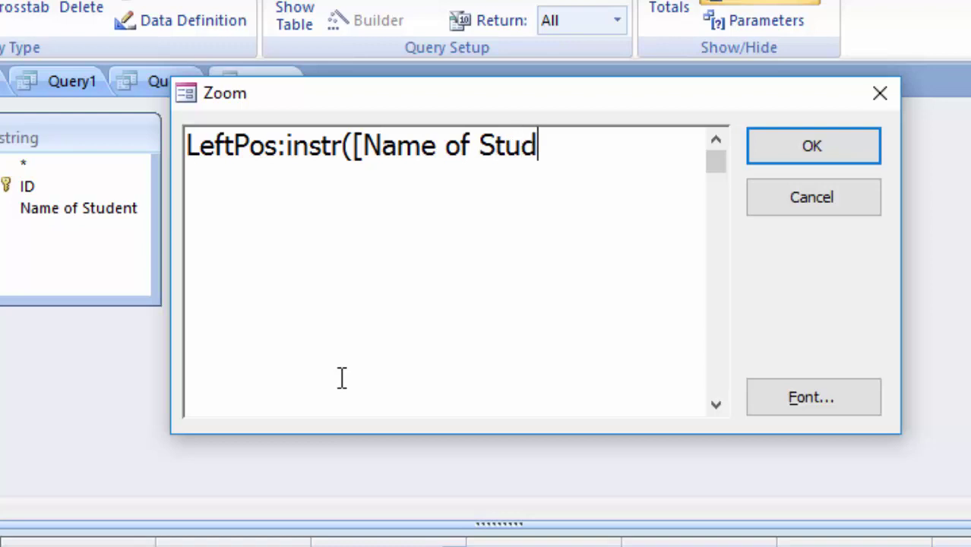
{"action": "type", "text": "ent]"}
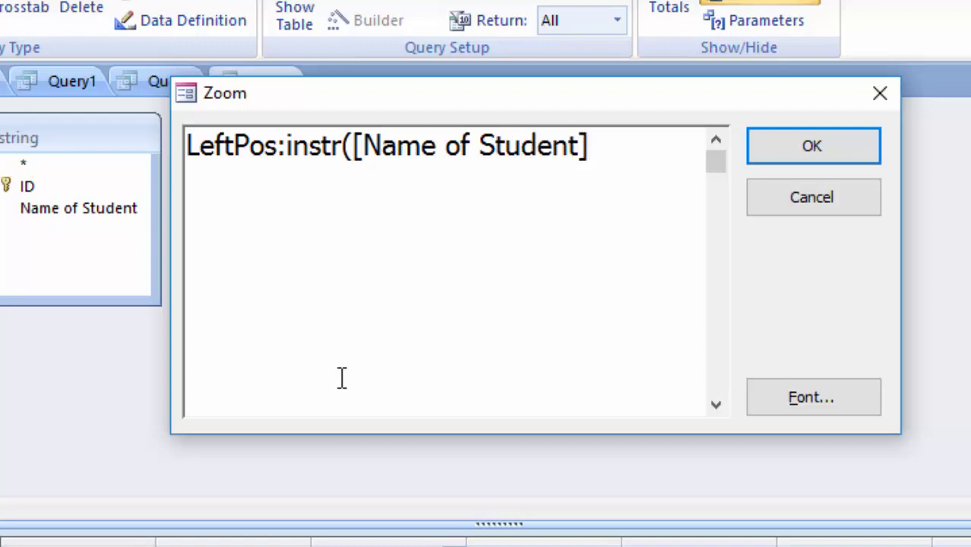
{"action": "type", "text": ","}
{"action": "type", "text": "\"["}
{"action": "type", "text": "\""}
{"action": "type", "text": ")"}
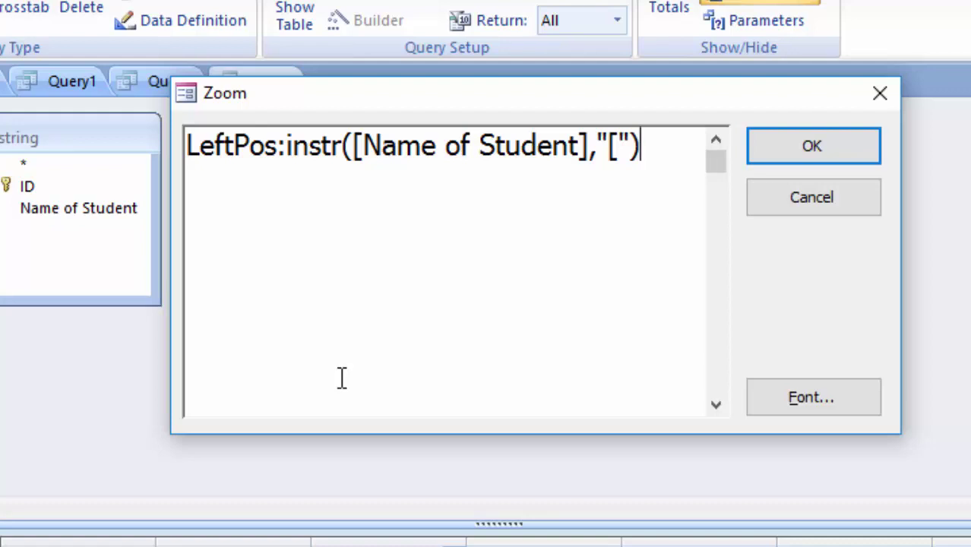
Apply LeftPos, run Query3 to get 0 and 9, autofit the name column, and return to design
{"action": "left_click", "coordinate": [785, 140]}
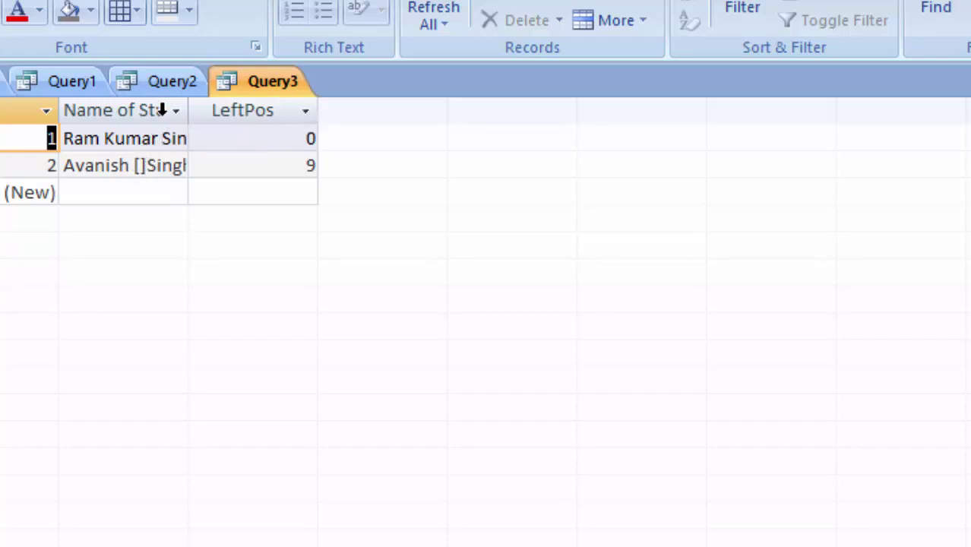
{"action": "double_click", "coordinate": [187, 110]}
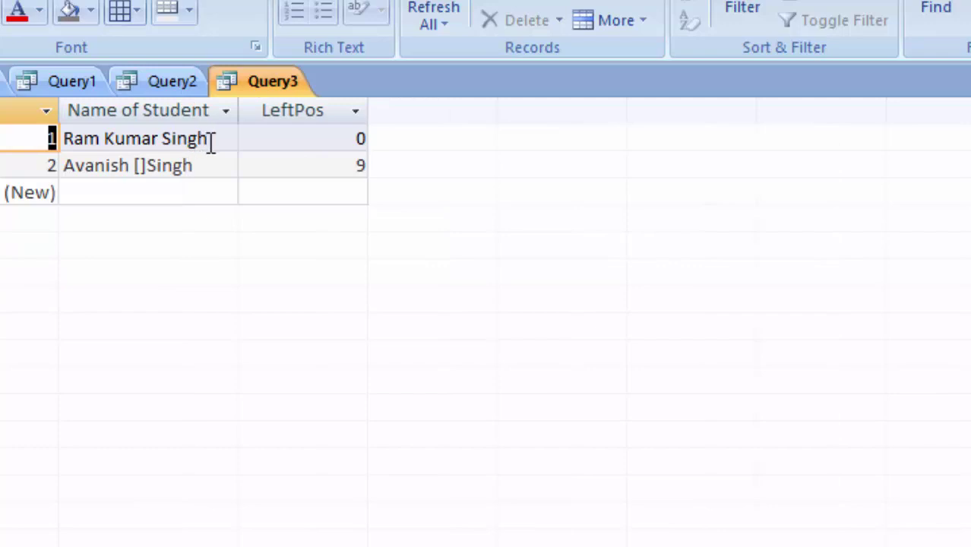
{"action": "left_click", "coordinate": [232, 82]}
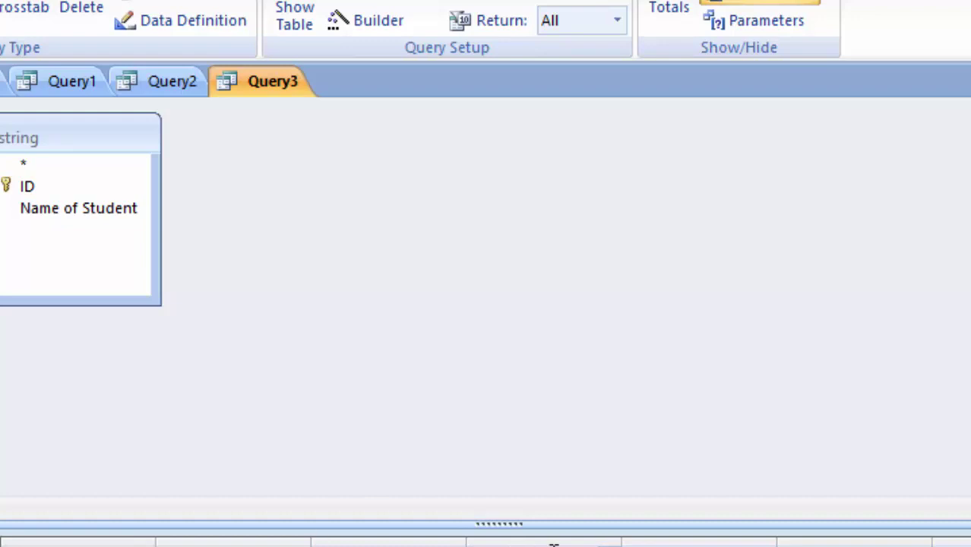
Add the column RightPos:instr([Name of Student],"]") through the Zoom box and commit it
{"action": "key", "text": "shift+F2"}
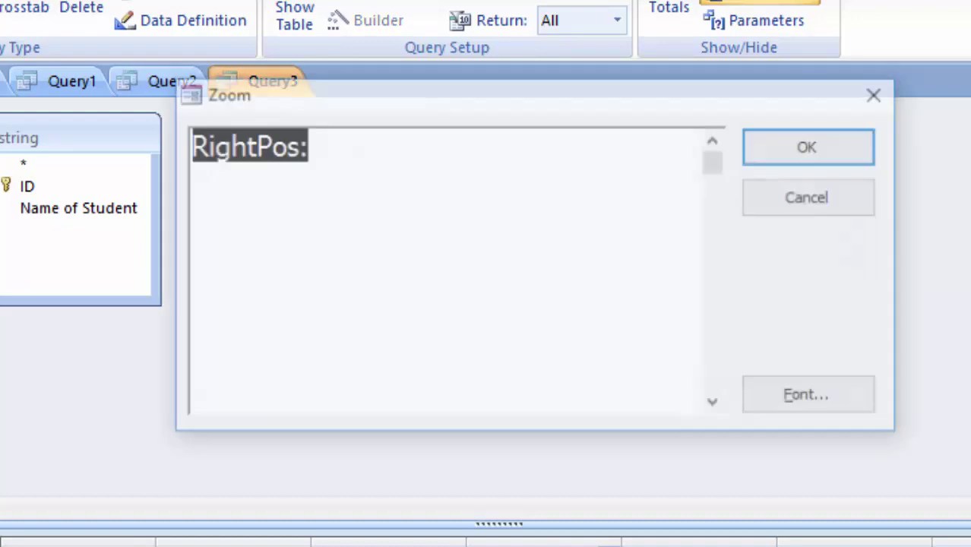
{"action": "left_click", "coordinate": [369, 135]}
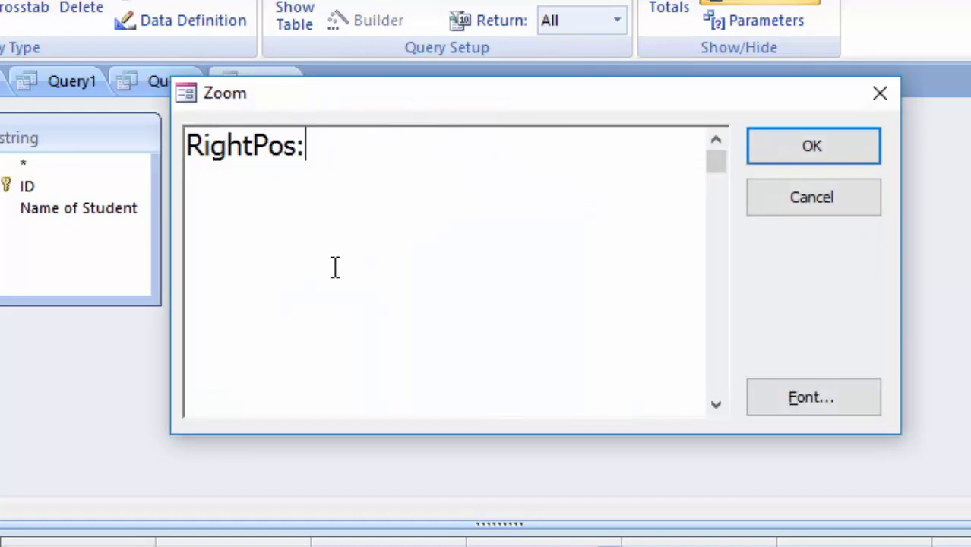
{"action": "type", "text": "i"}
{"action": "type", "text": "n"}
{"action": "type", "text": "str"}
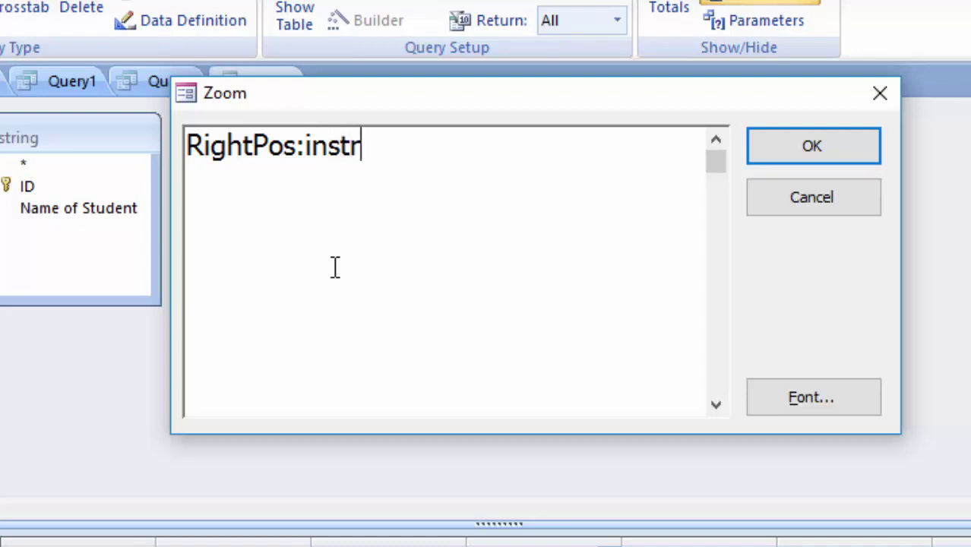
{"action": "type", "text": "("}
{"action": "type", "text": "["}
{"action": "type", "text": "Nam"}
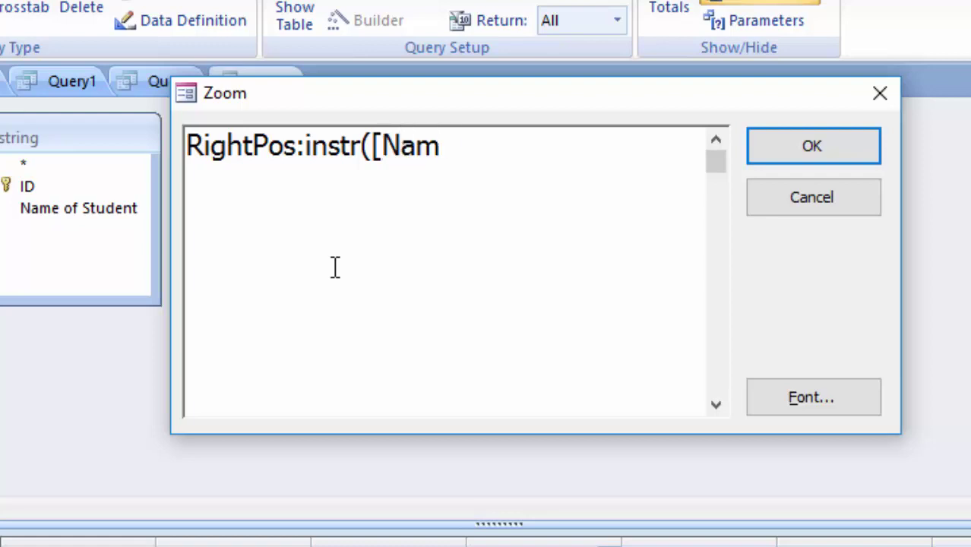
{"action": "type", "text": "e of S"}
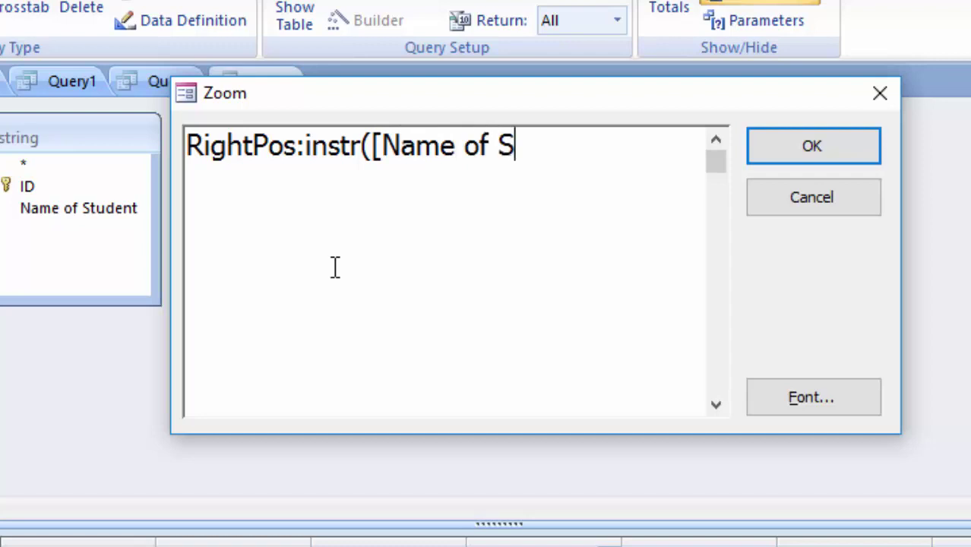
{"action": "type", "text": "tuden"}
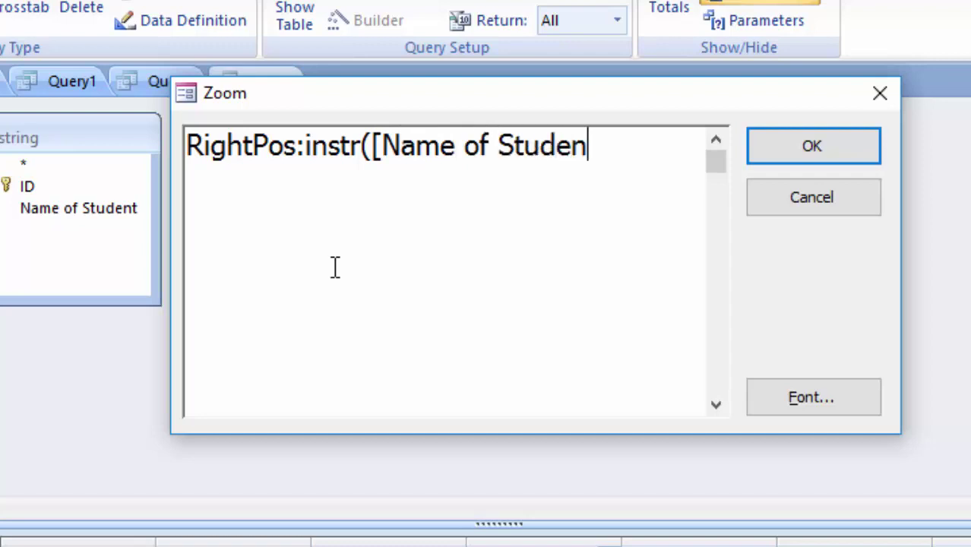
{"action": "type", "text": "t]"}
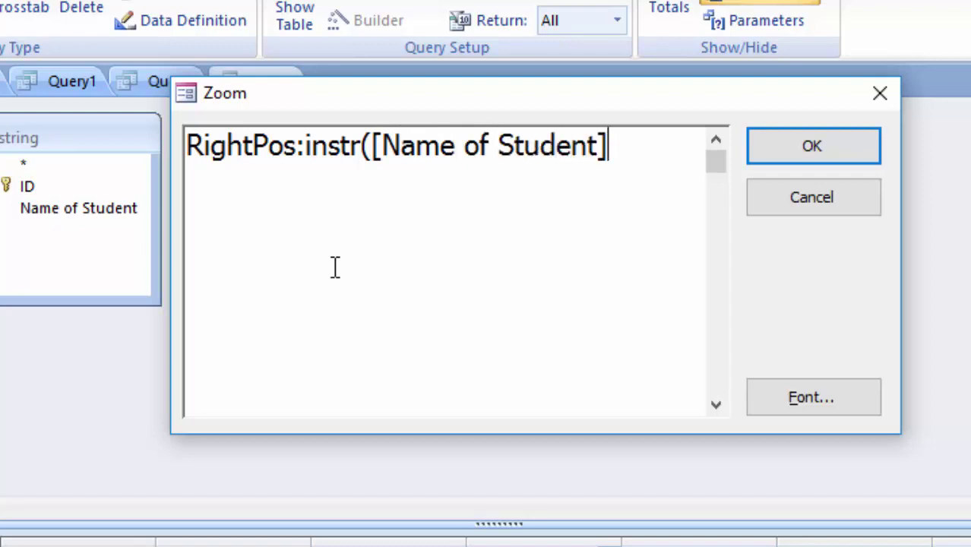
{"action": "type", "text": ",\""}
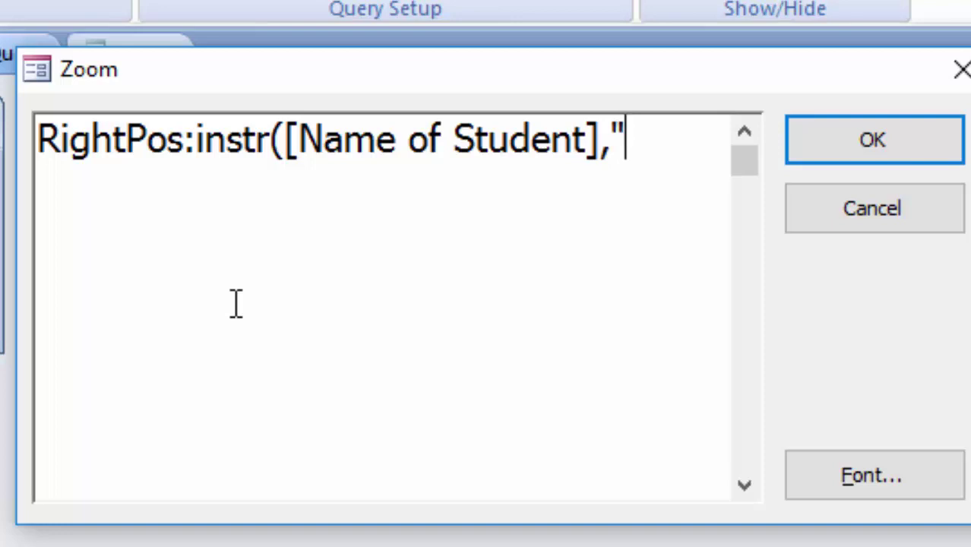
{"action": "type", "text": "]"}
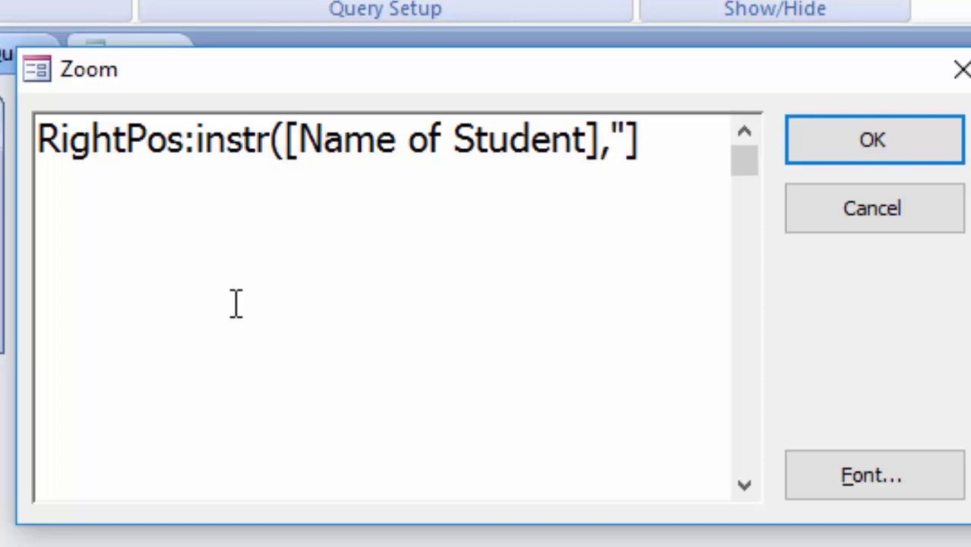
{"action": "type", "text": "\")"}
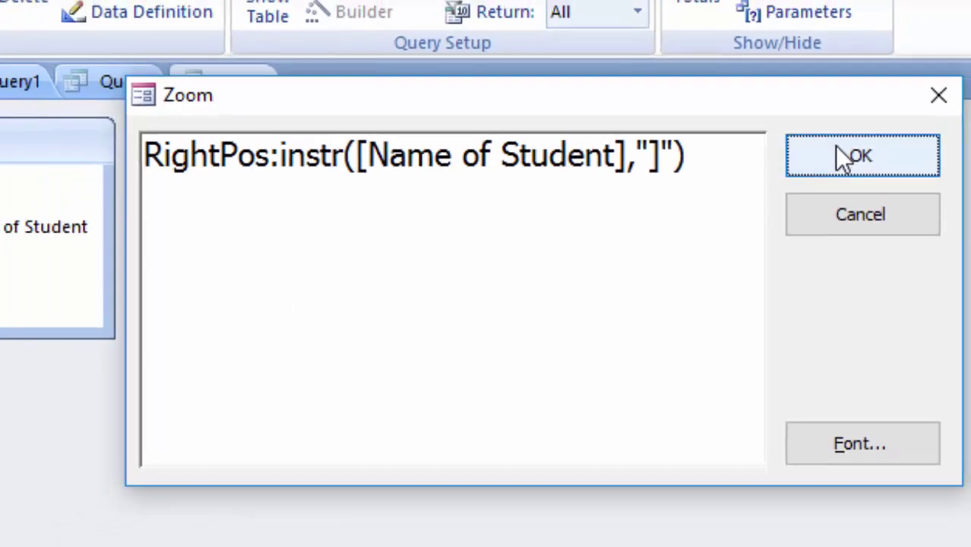
{"action": "left_click", "coordinate": [797, 138]}
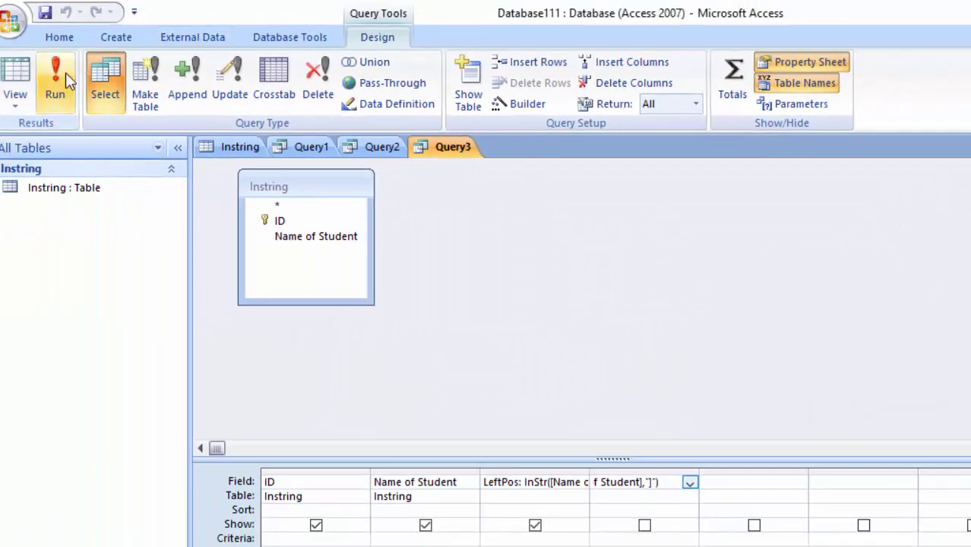
{"action": "left_click", "coordinate": [61, 76]}
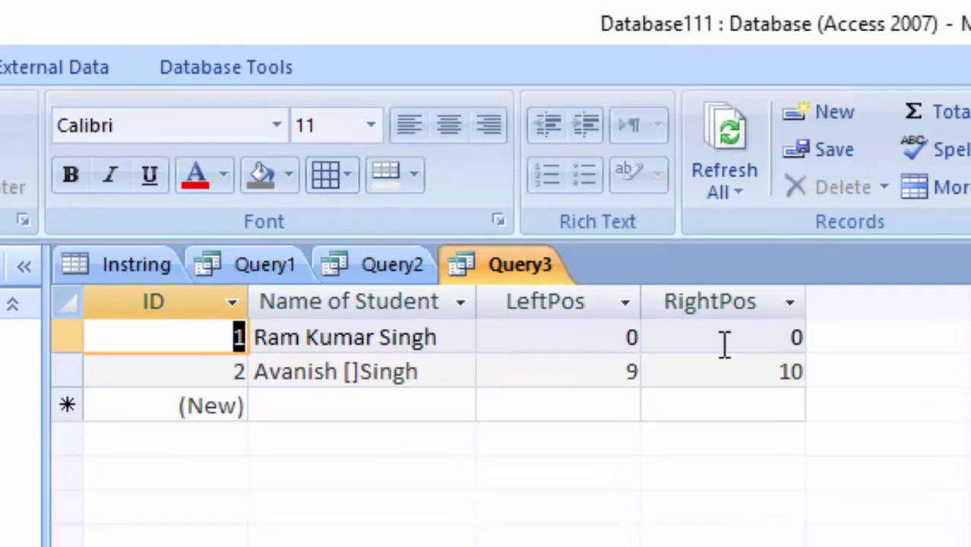
{"action": "left_click", "coordinate": [375, 338]}
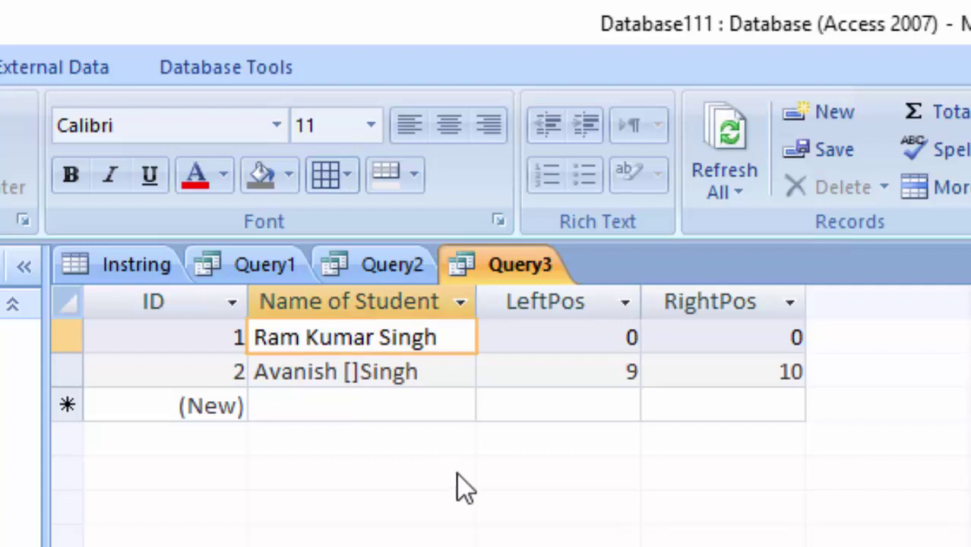
{"action": "type", "text": "["}
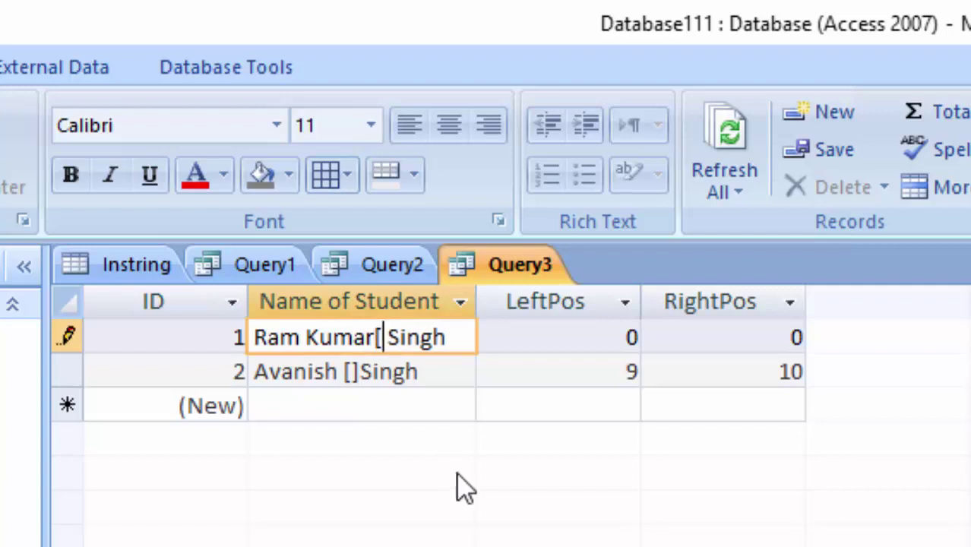
{"action": "left_click", "coordinate": [465, 342]}
{"action": "type", "text": "]"}
{"action": "key", "text": "Tab"}
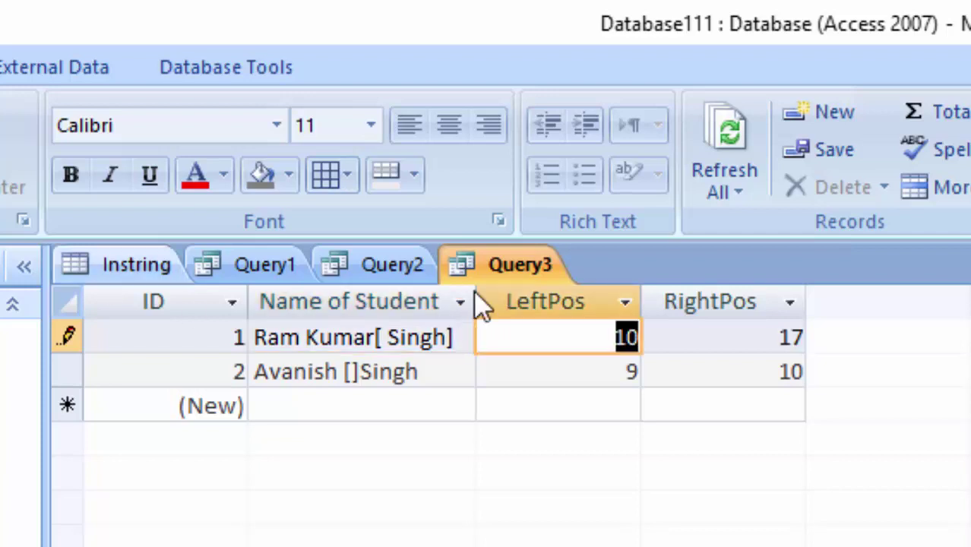
{"action": "left_click", "coordinate": [728, 338]}
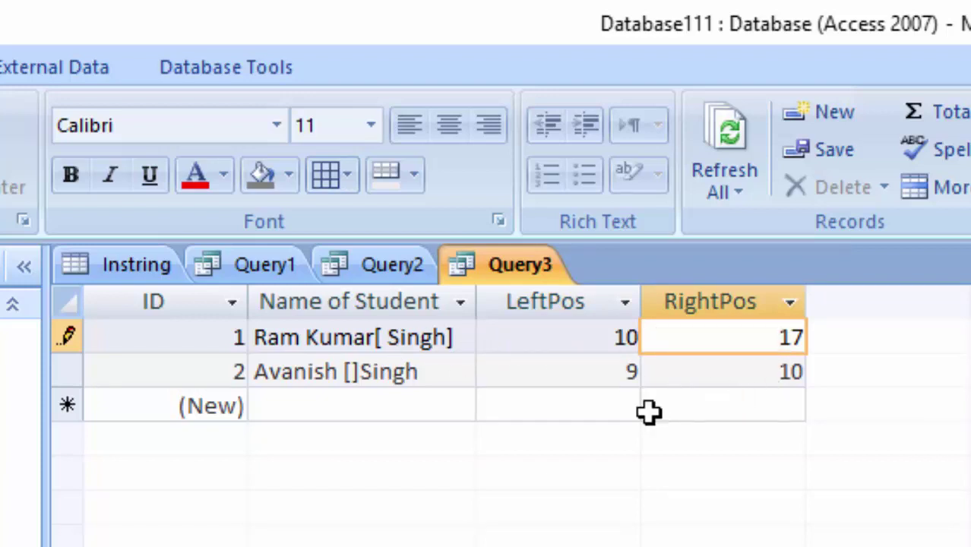
{"action": "left_click", "coordinate": [349, 408]}
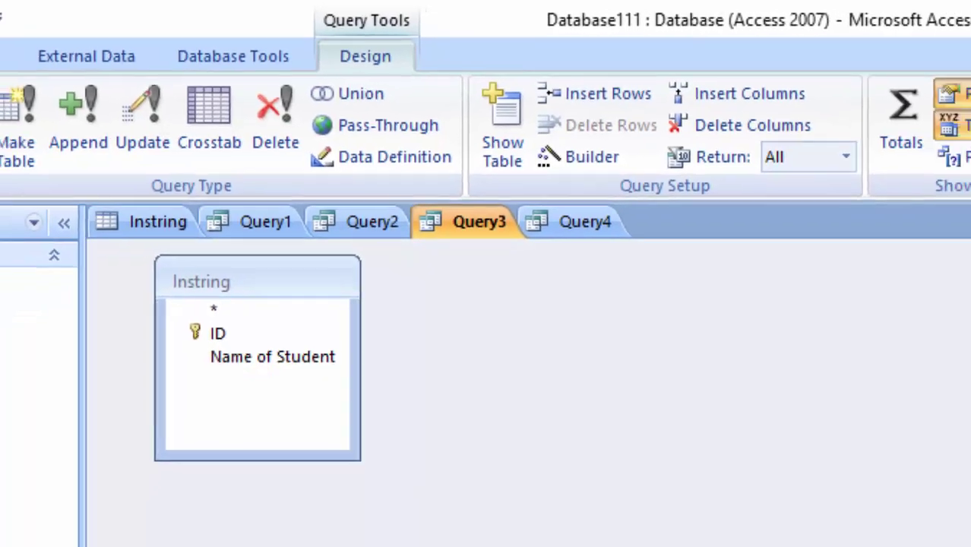
Type CharPos:instr([Name of Student],"a") into the Zoom box for an empty Field cell
{"action": "right_click", "coordinate": [705, 490]}
{"action": "left_click", "coordinate": [600, 503]}
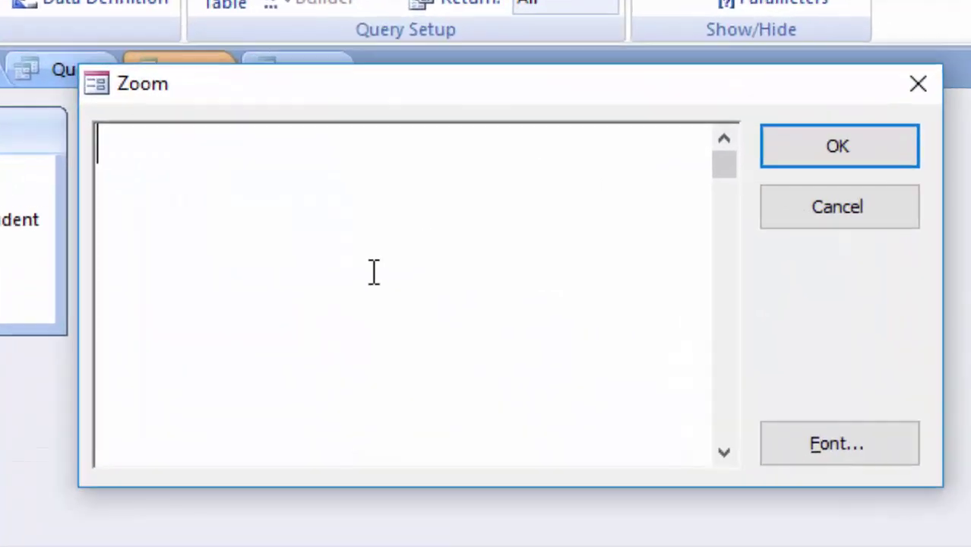
{"action": "type", "text": "Ch"}
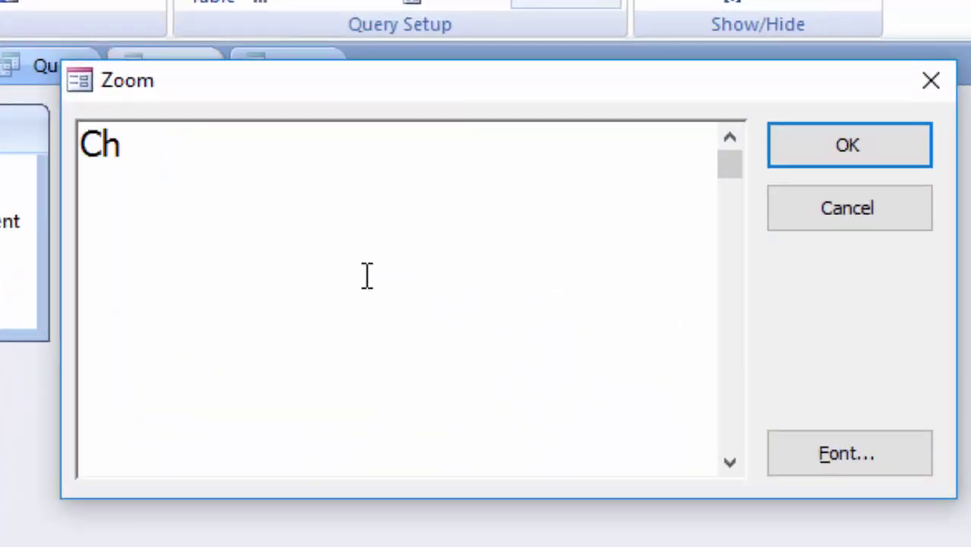
{"action": "type", "text": "arP"}
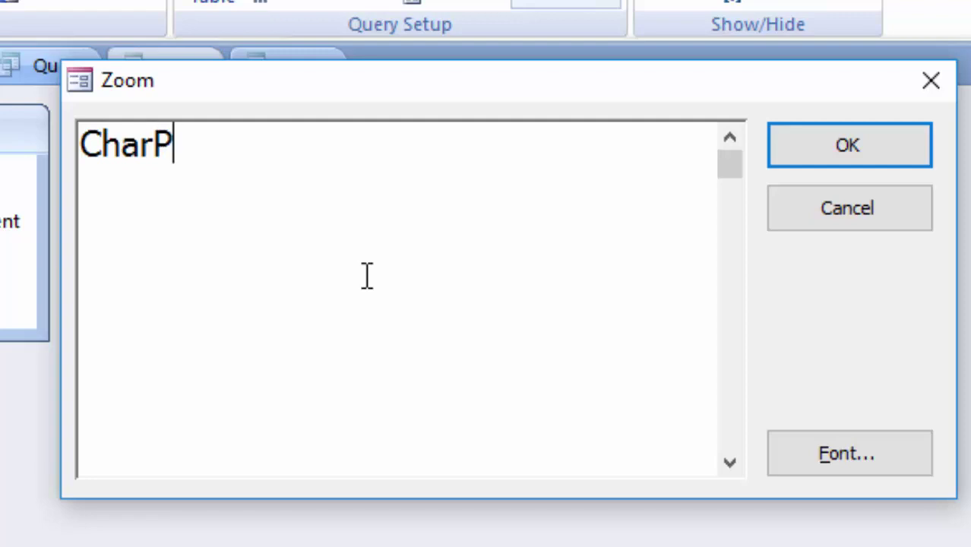
{"action": "type", "text": "os"}
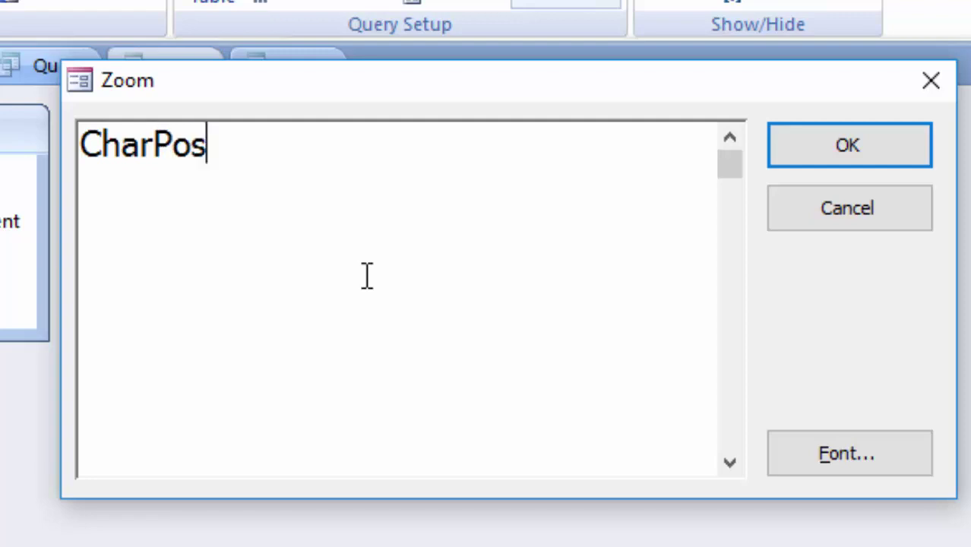
{"action": "type", "text": ":i"}
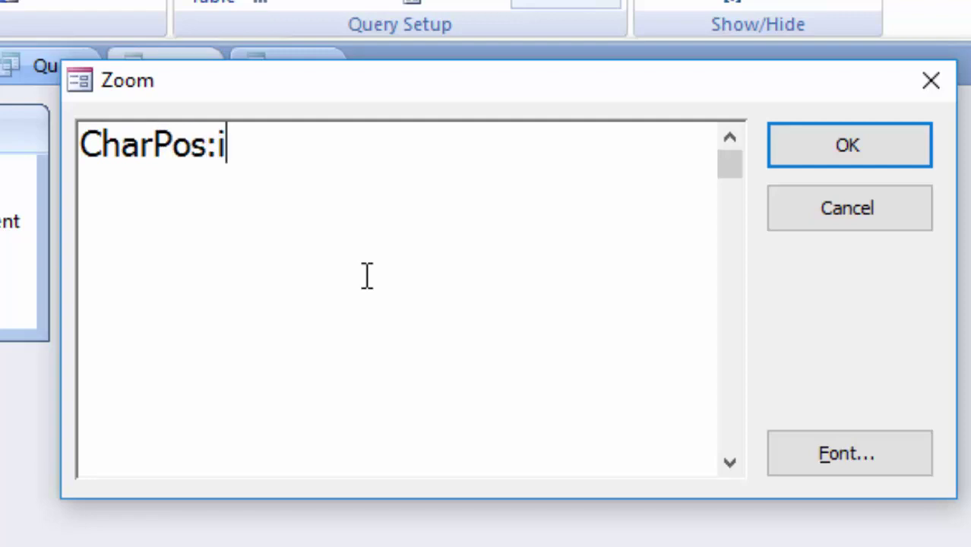
{"action": "type", "text": "nstr"}
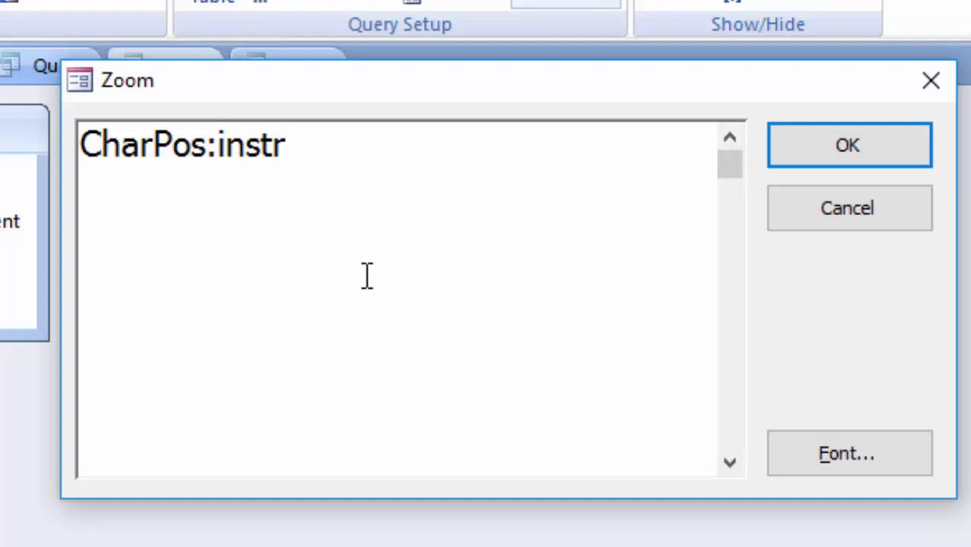
{"action": "type", "text": "(["}
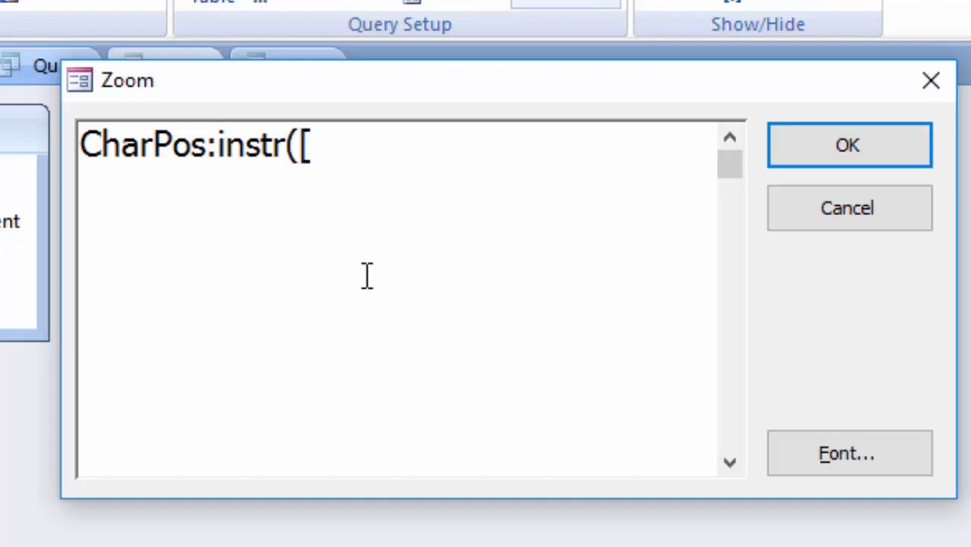
{"action": "type", "text": "Name "}
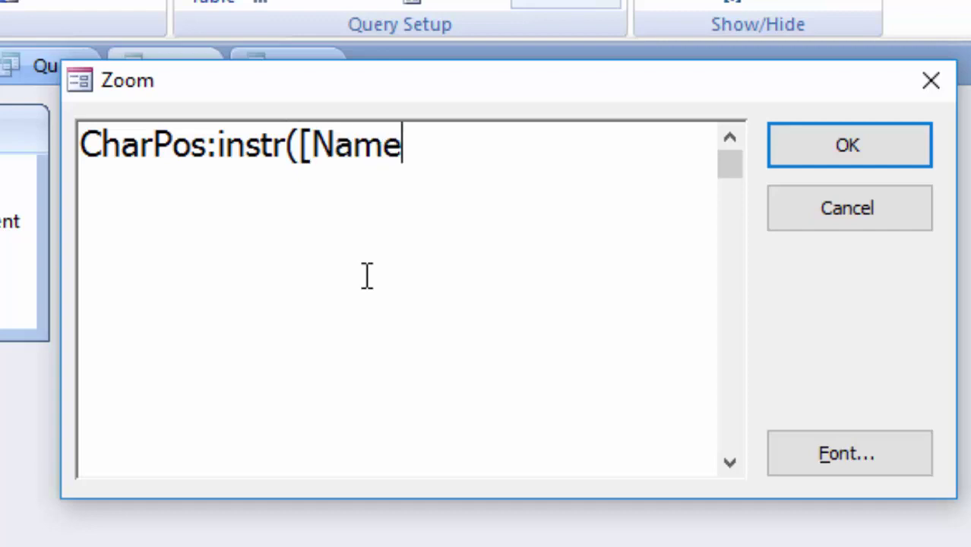
{"action": "type", "text": "of S"}
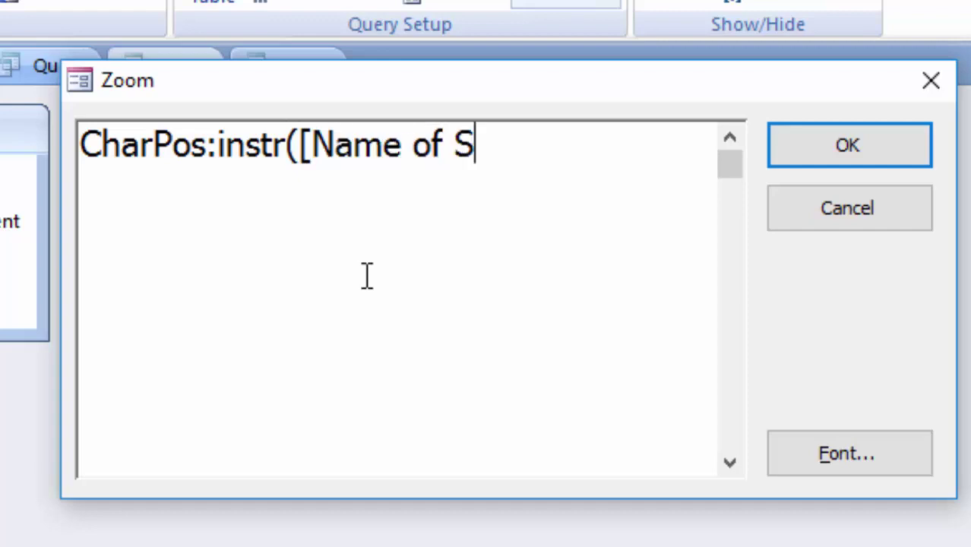
{"action": "type", "text": "tudent"}
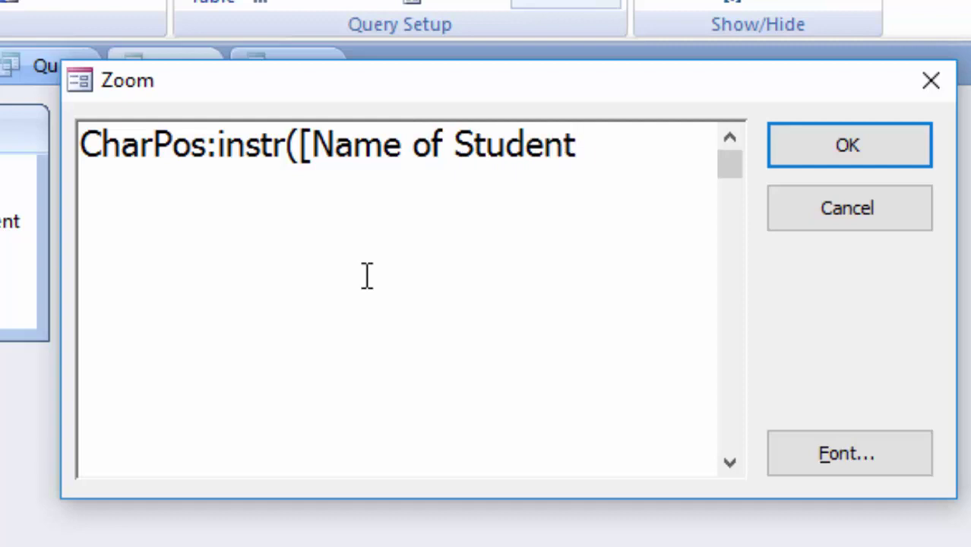
{"action": "type", "text": "],\""}
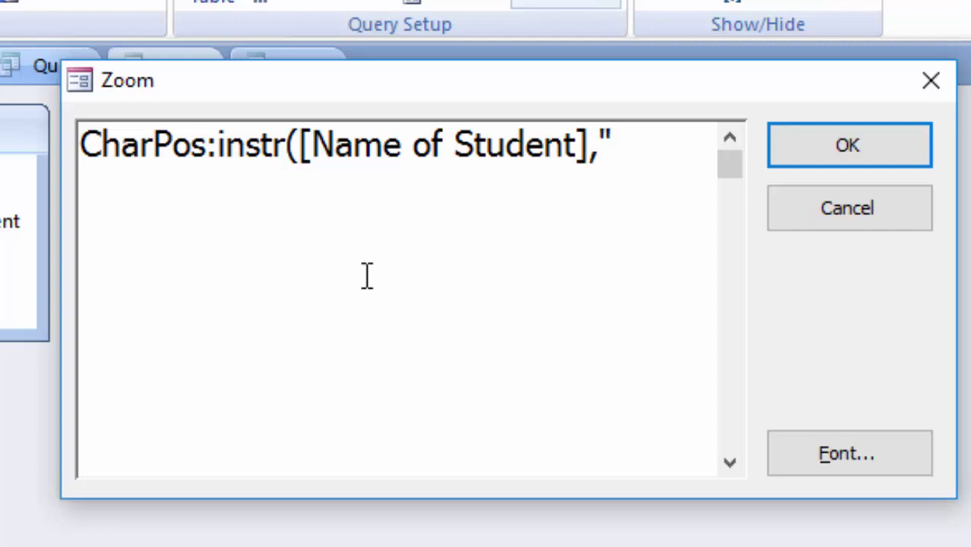
{"action": "type", "text": "a"}
{"action": "type", "text": "\")"}
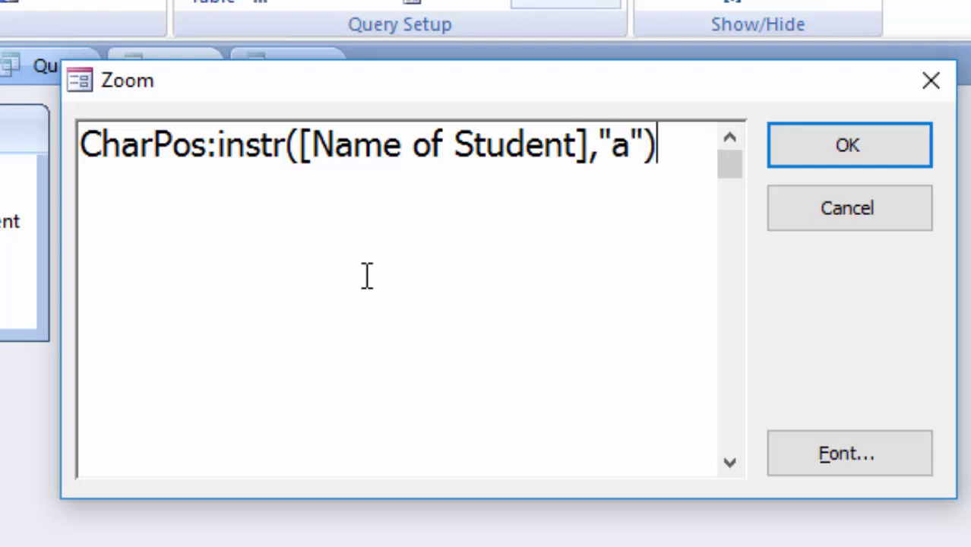
Commit the CharPos expression and run the query, showing CharPos 2 and 1
{"action": "left_click", "coordinate": [839, 146]}
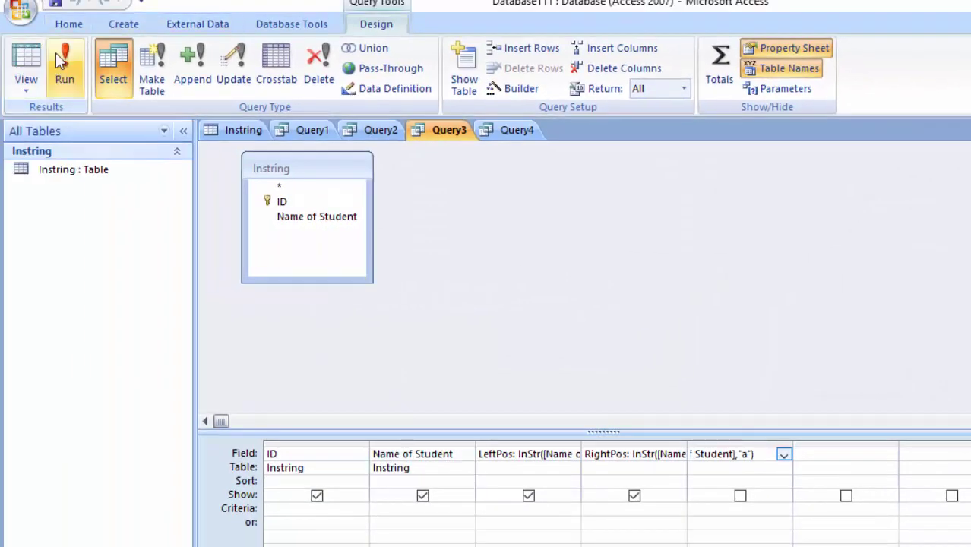
{"action": "left_click", "coordinate": [56, 55]}
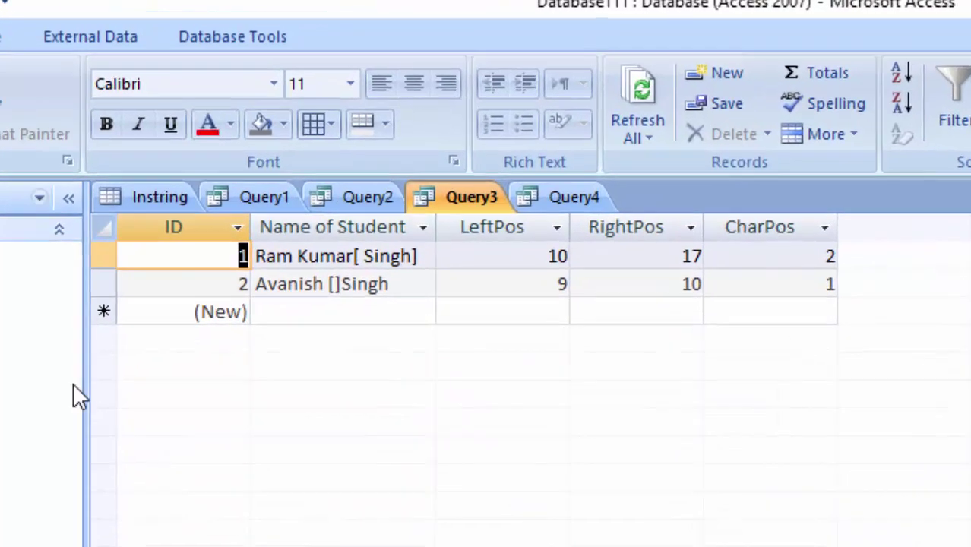